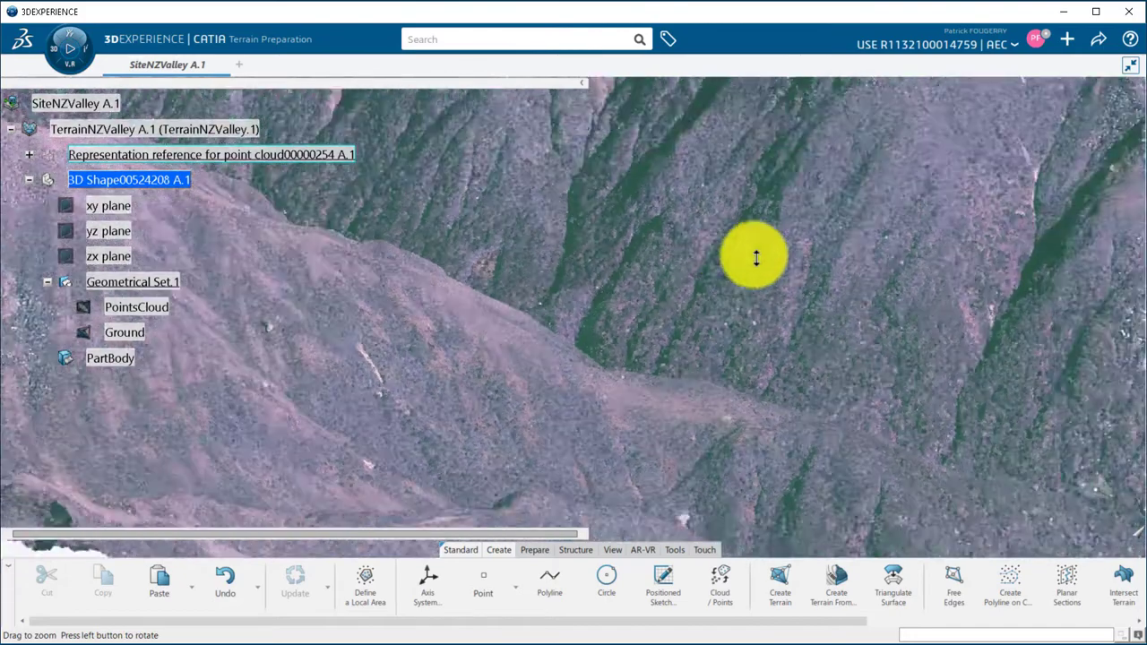
# - Hide the point cloud representation reference
pyautogui.rightClick(145, 306)
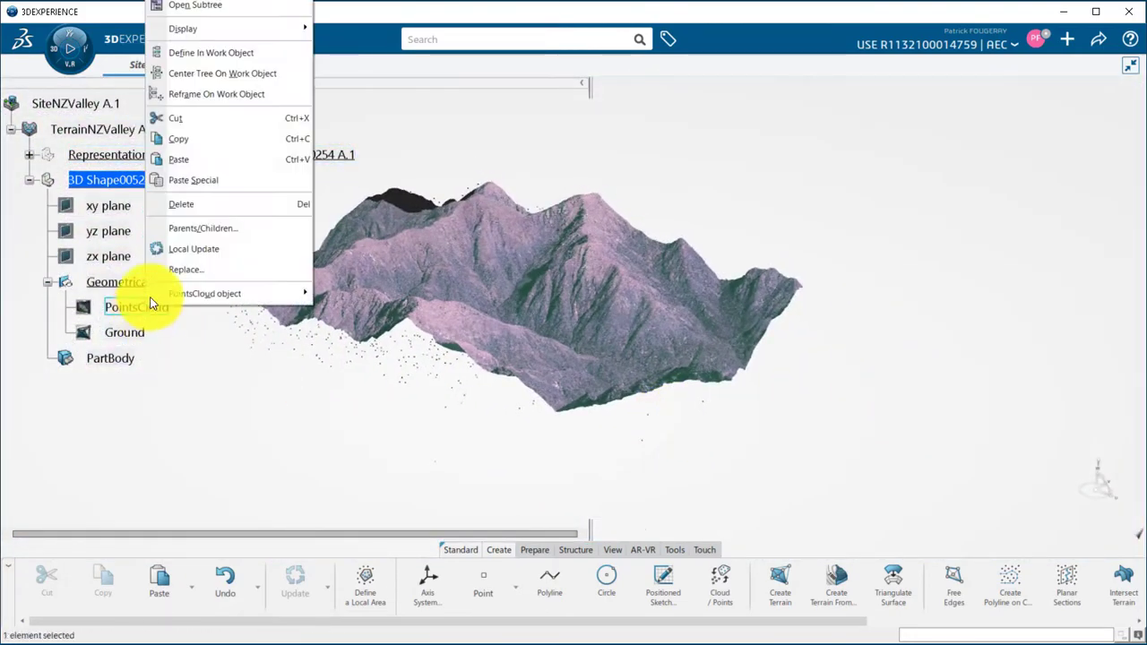
pyautogui.click(292, 7)
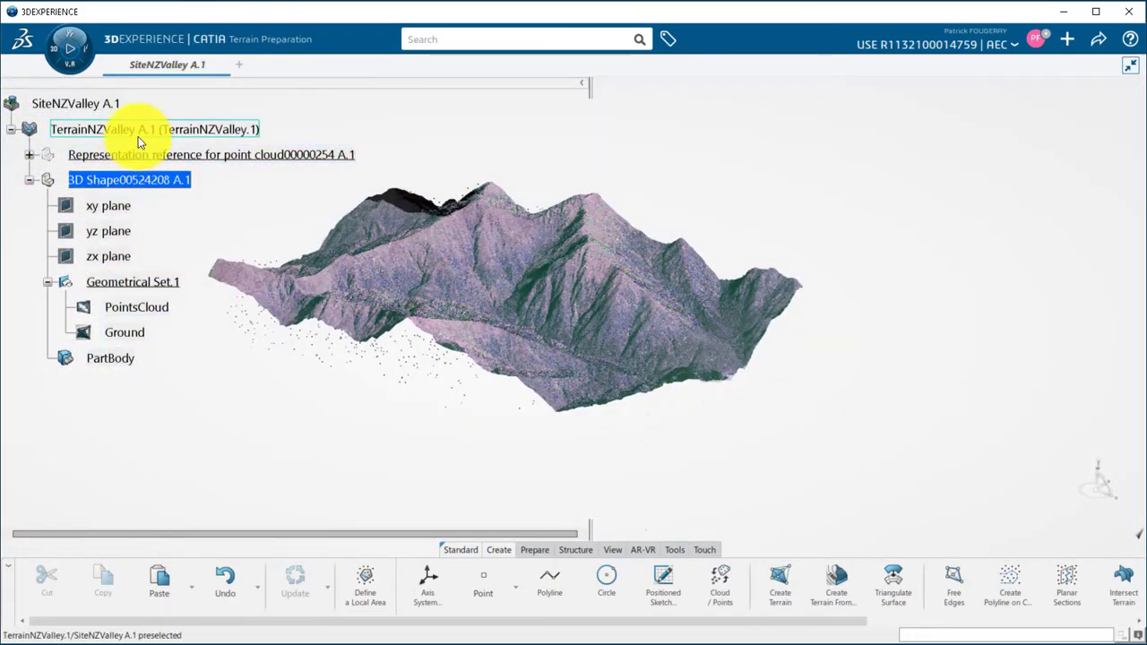
pyautogui.rightClick(140, 160)
pyautogui.click(174, 202)
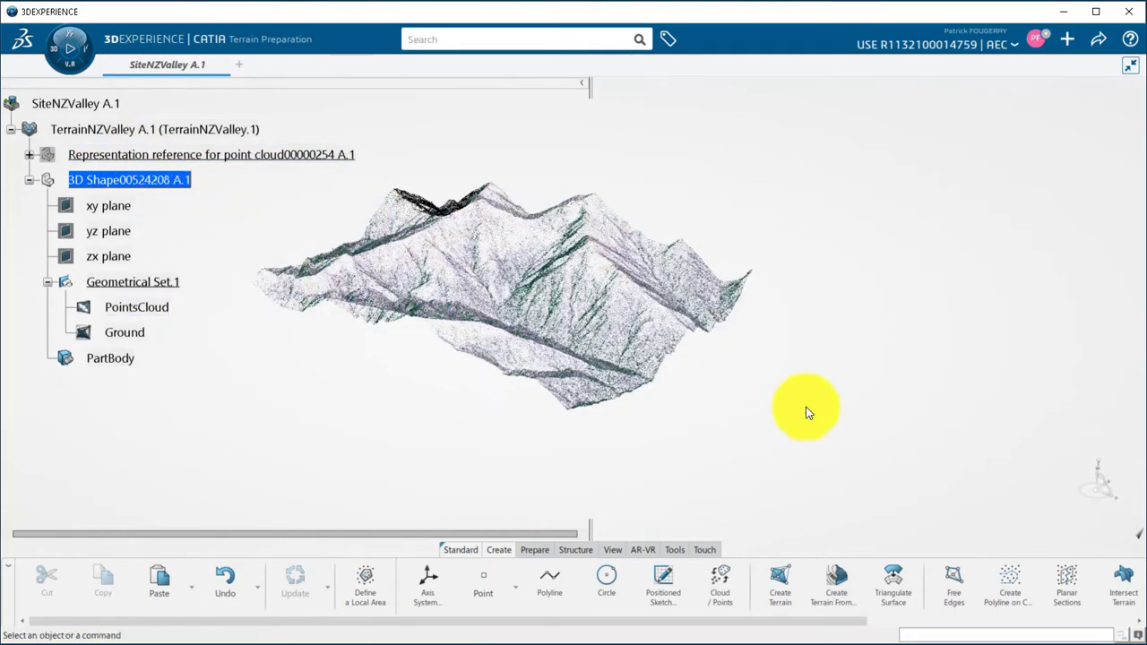
pyautogui.moveTo(806, 409); pyautogui.dragTo(455, 442, button='middle')
# - Show the Ground terrain surface and hide the PointsCloud item
pyautogui.rightClick(121, 331)
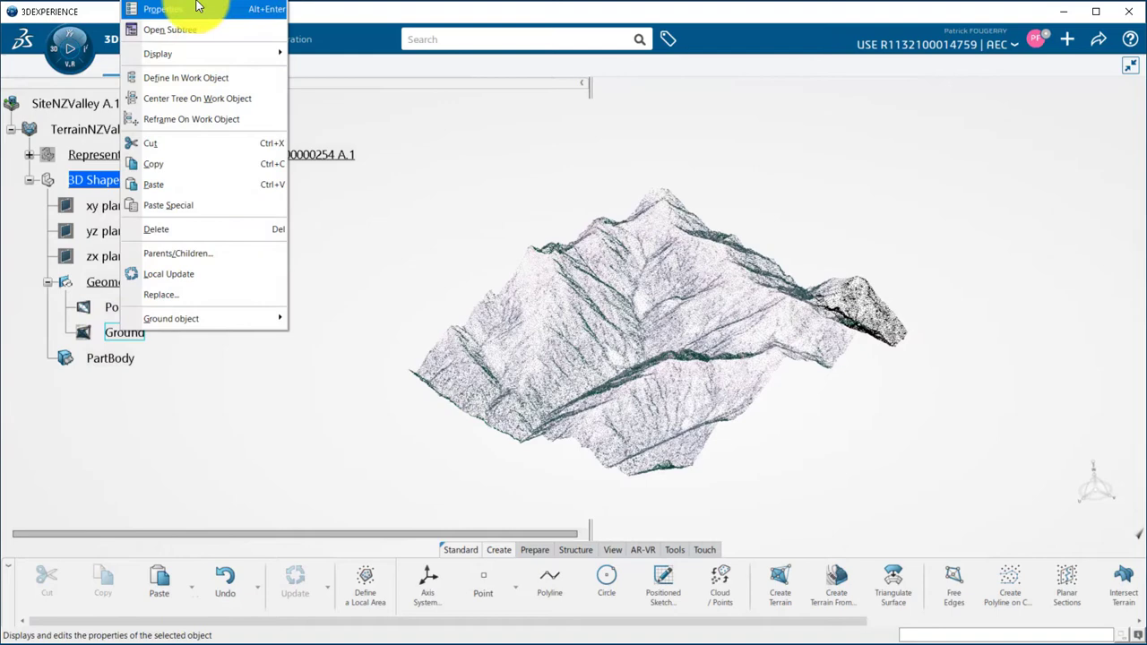
pyautogui.click(192, 9)
pyautogui.rightClick(136, 307)
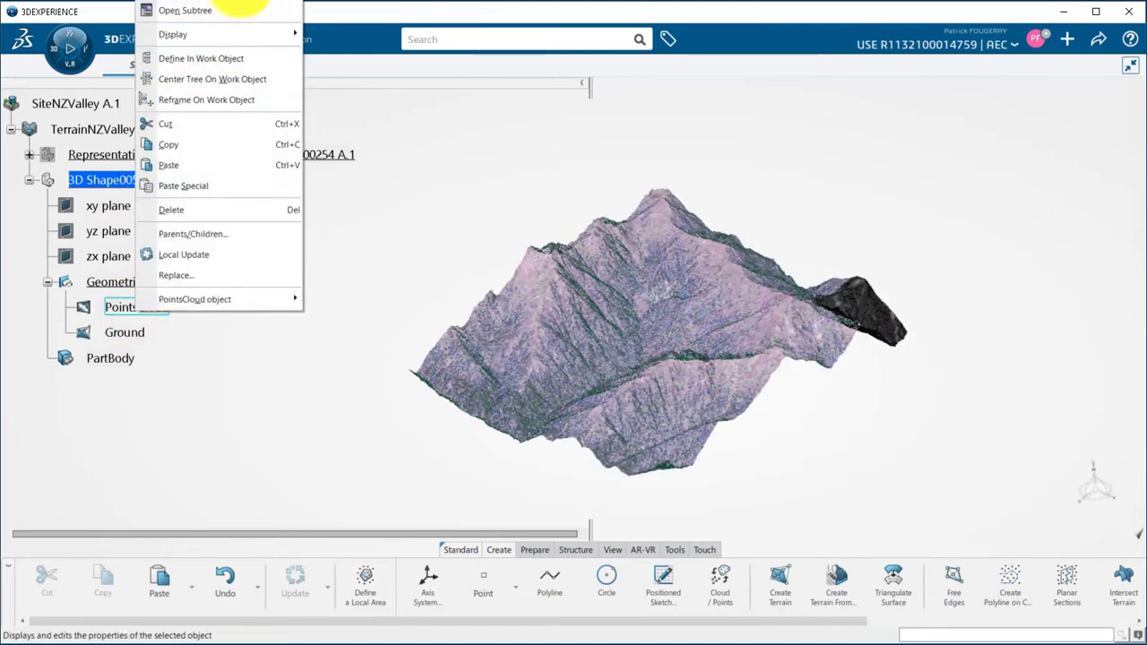
pyautogui.click(241, 3)
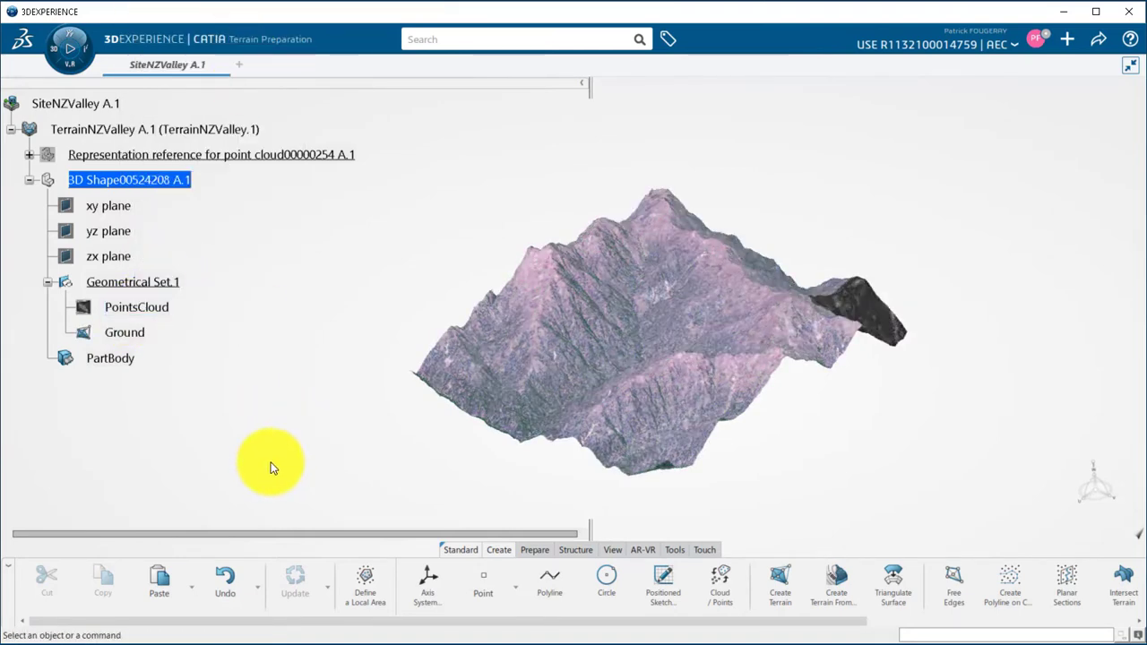
pyautogui.moveTo(273, 467); pyautogui.dragTo(256, 436, button='middle')
# - Explode Ground for Engineering 3D Design, creating the solid Body from "Ground".1
pyautogui.rightClick(136, 336)
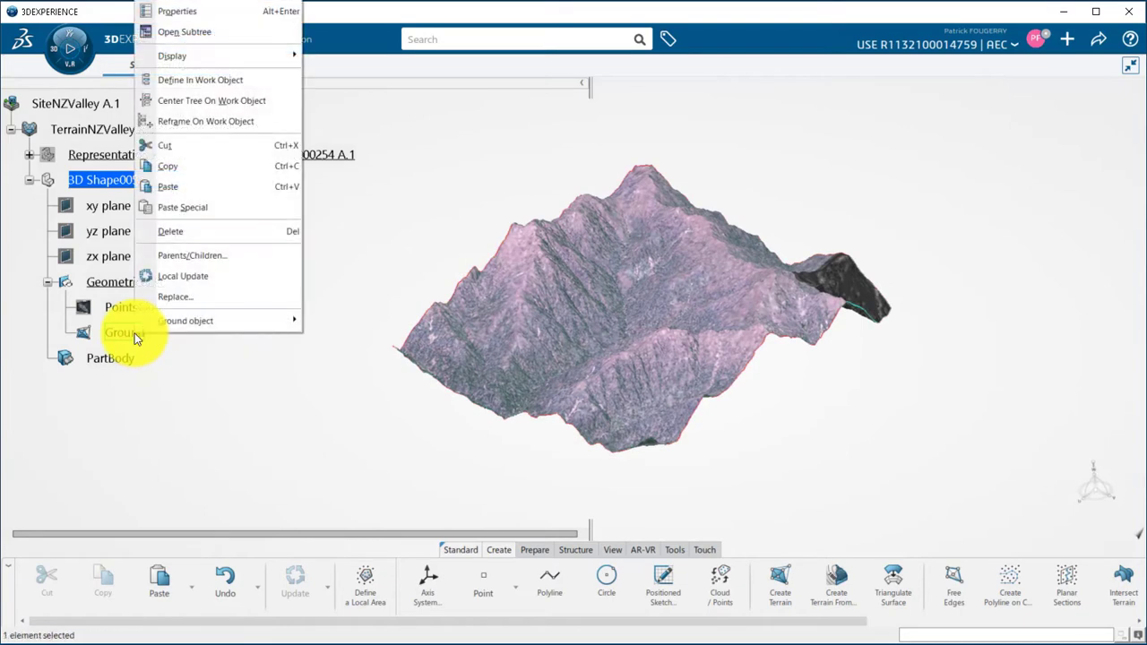
pyautogui.moveTo(287, 322)
pyautogui.click(363, 424)
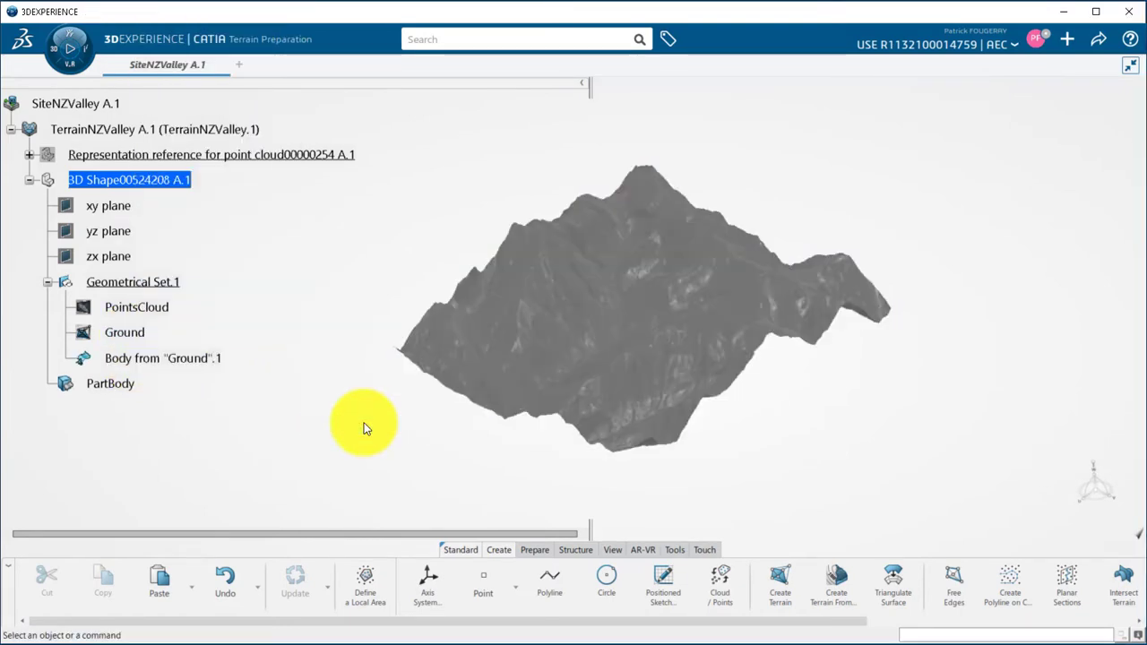
pyautogui.moveTo(312, 422); pyautogui.dragTo(437, 459, button='middle')
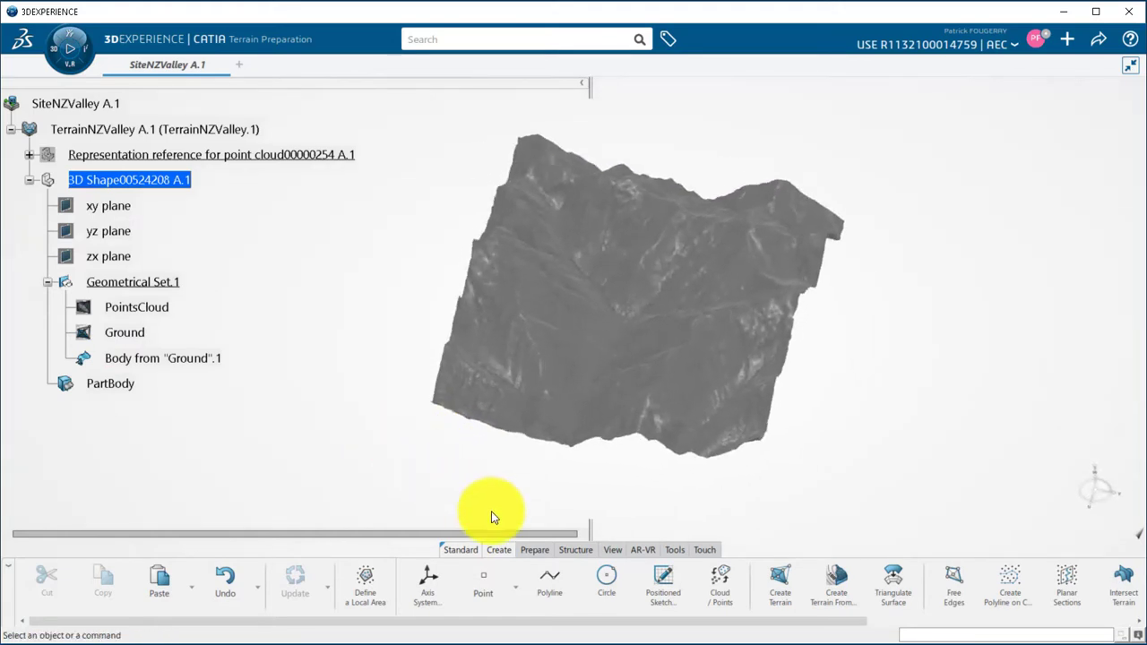
# - Run Terrain Topography on Body from "Ground".1, computing ridge and valley lines with a longer minimum length
pyautogui.click(534, 549)
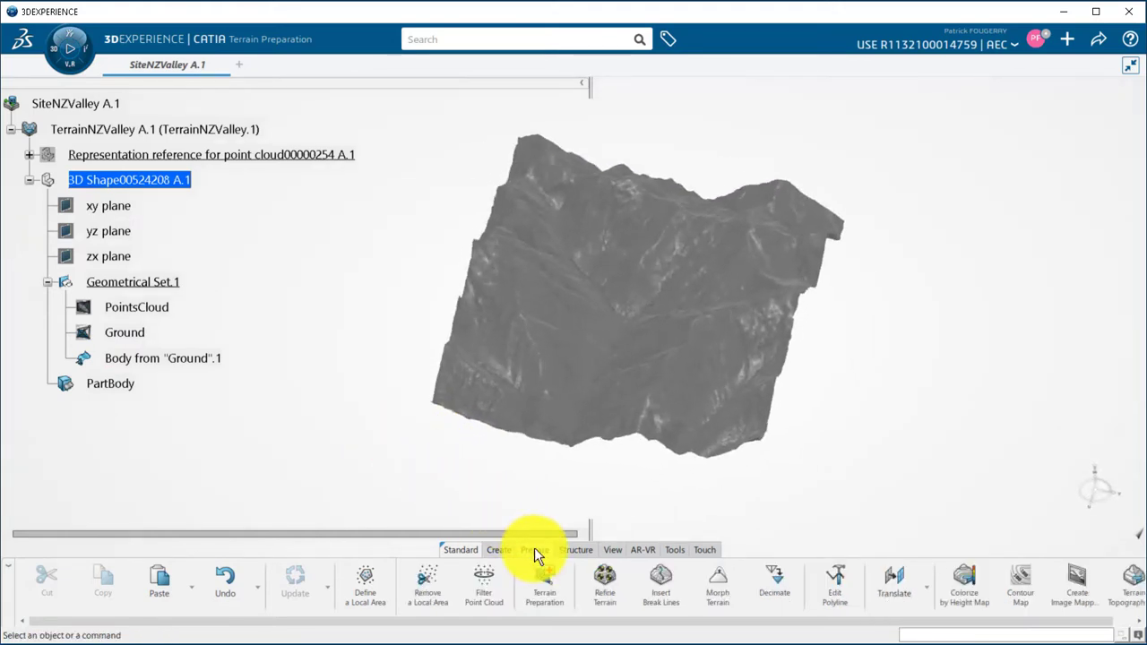
pyautogui.click(1131, 583)
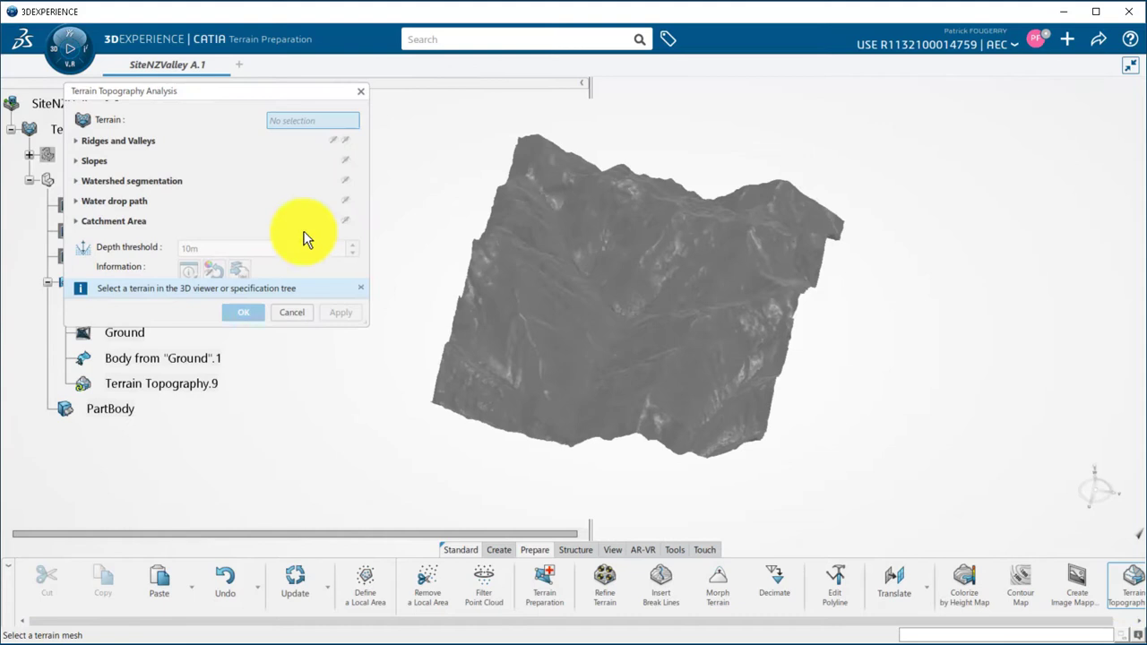
pyautogui.click(534, 249)
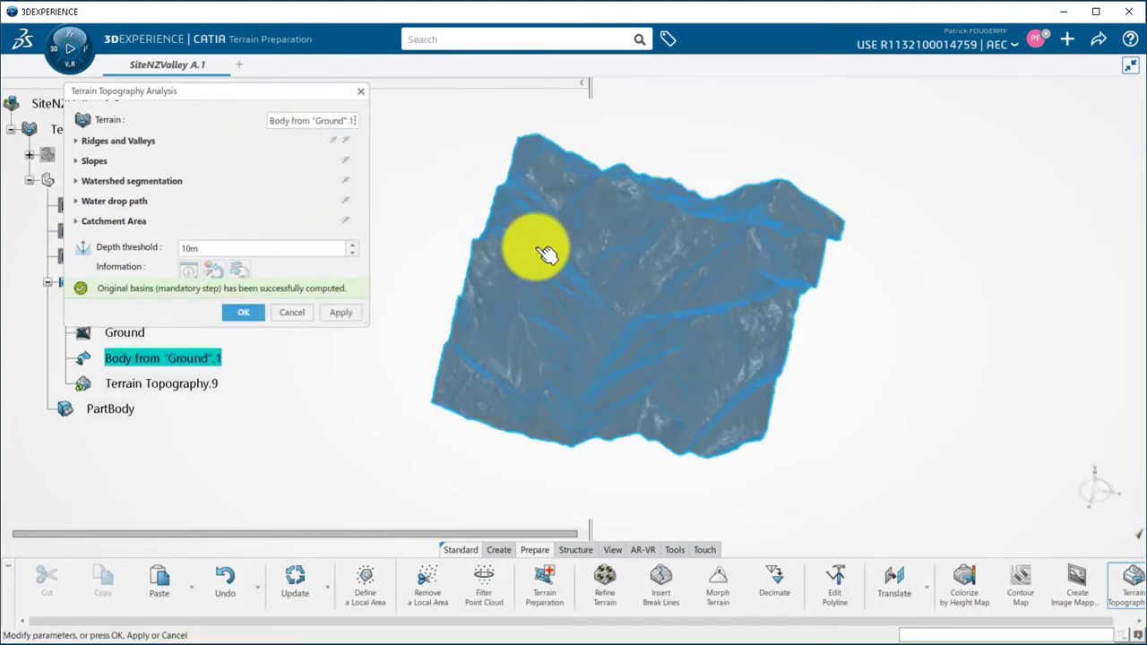
pyautogui.click(76, 143)
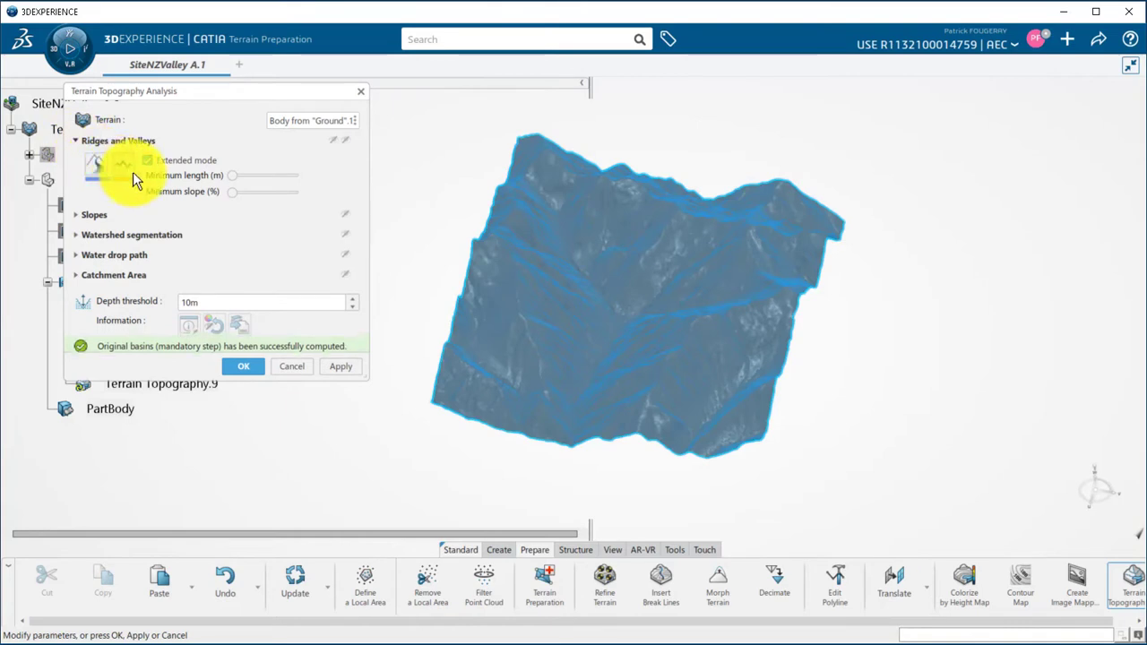
pyautogui.moveTo(234, 175); pyautogui.dragTo(302, 182)
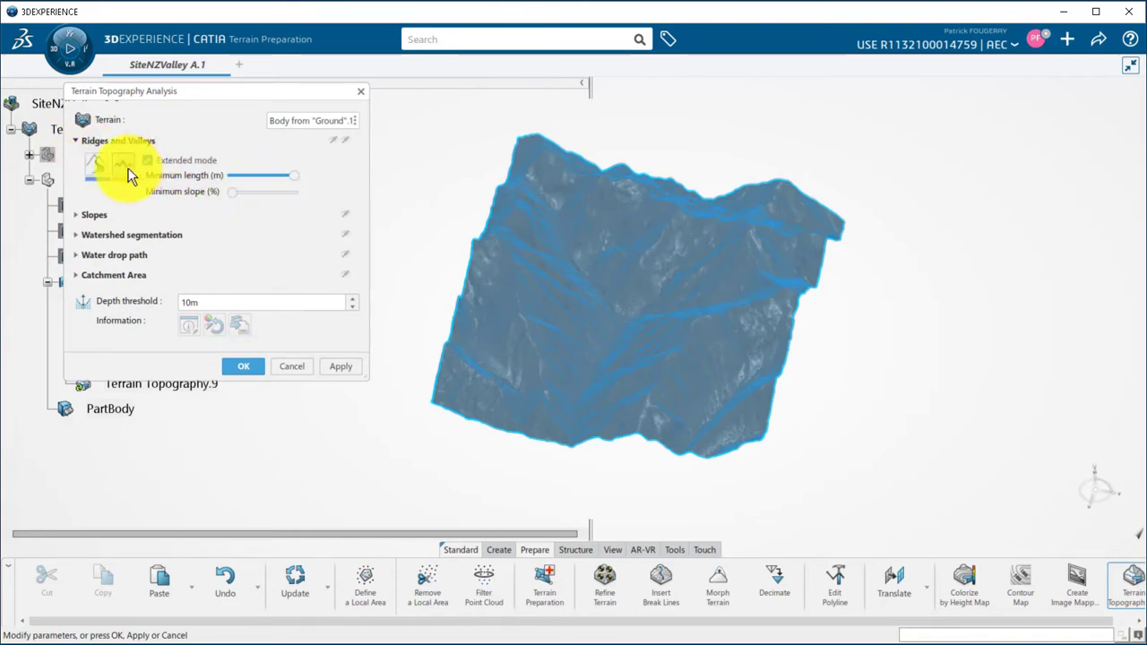
pyautogui.click(341, 366)
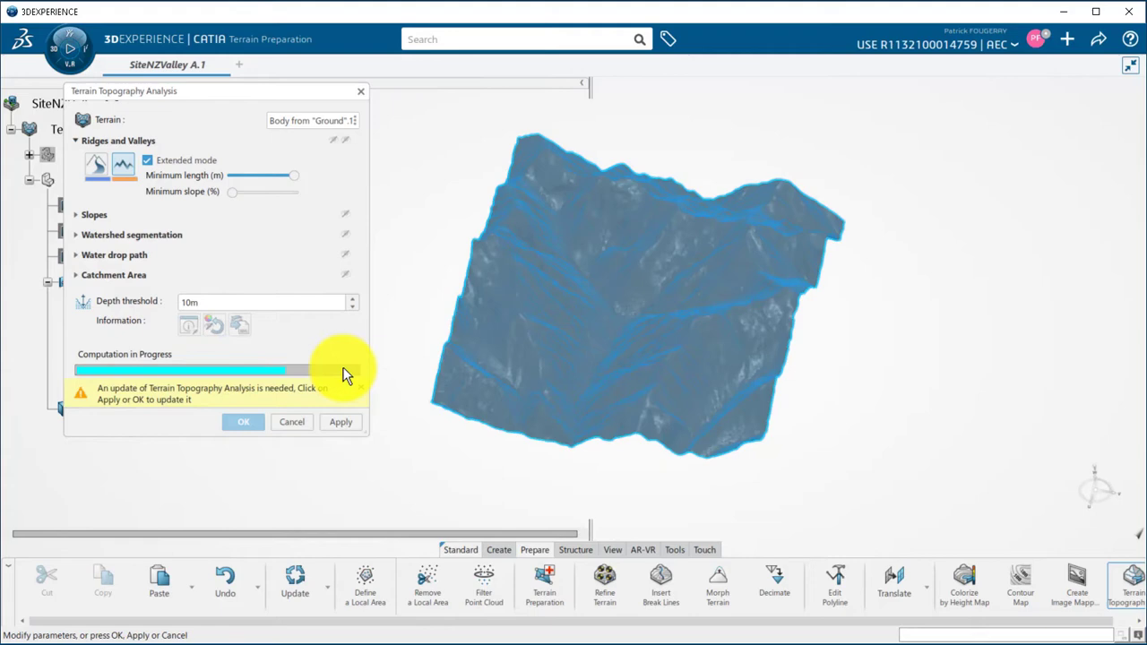
# - Add the blue line set and recompute both with a shorter minimum length
pyautogui.scroll(5, 461, 474)
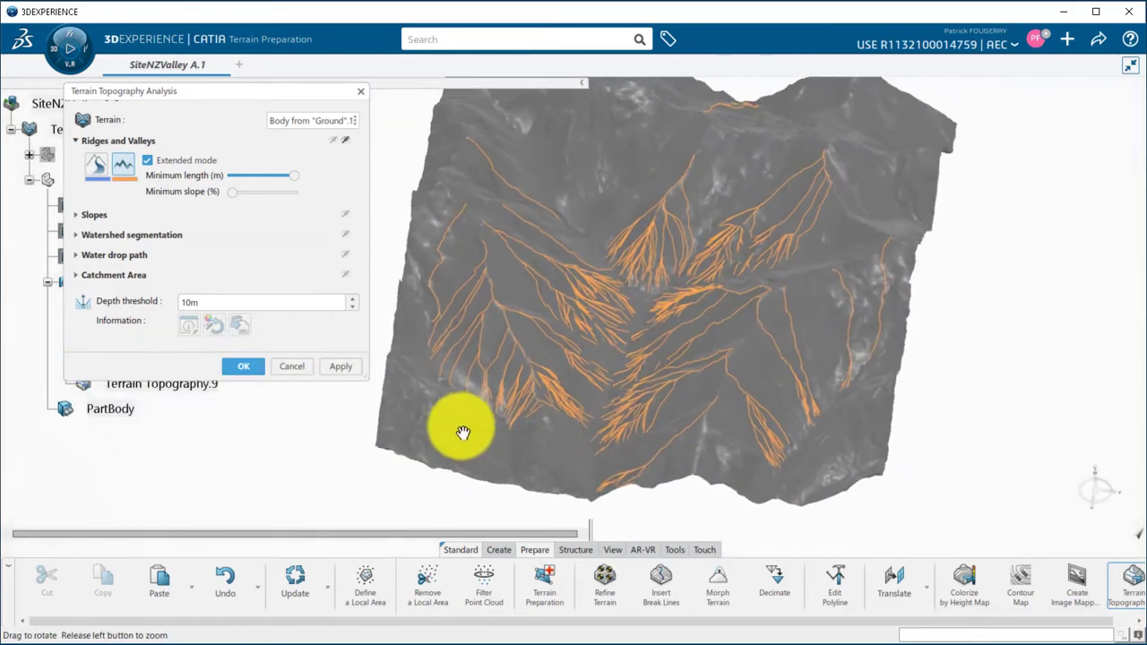
pyautogui.click(95, 164)
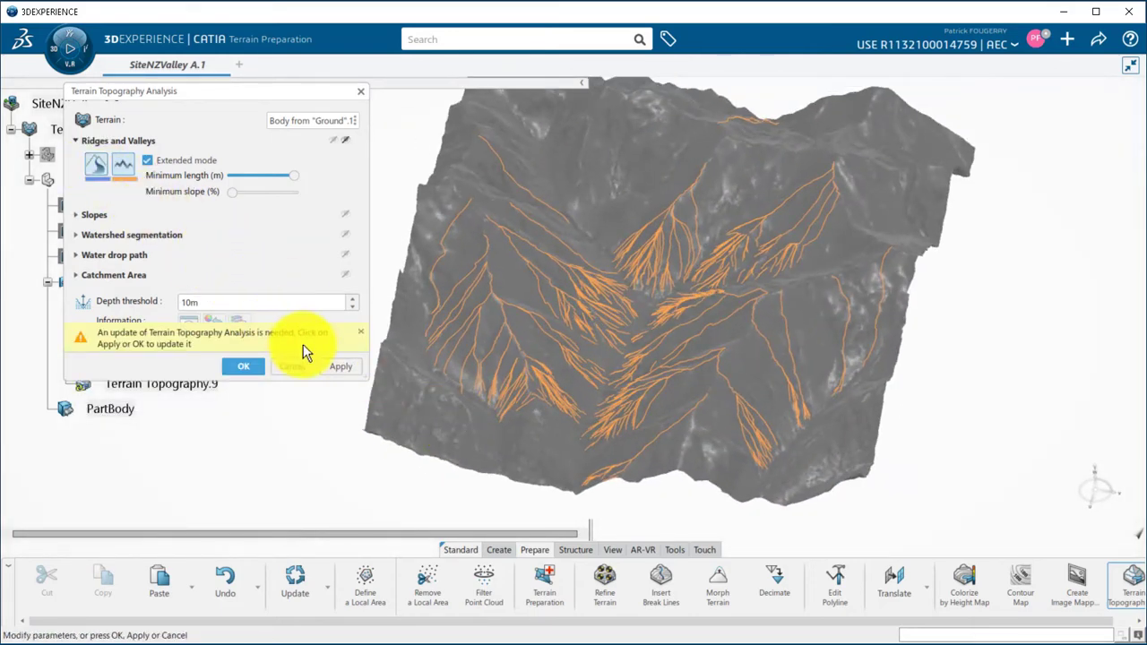
pyautogui.click(346, 367)
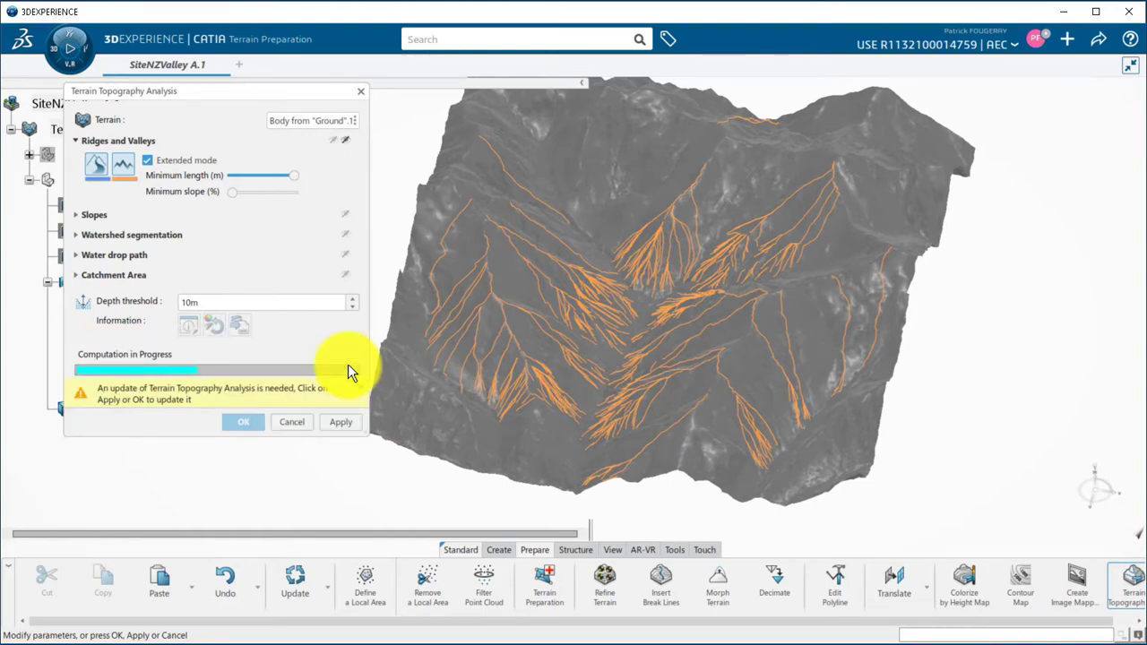
pyautogui.scroll(2, 537, 371)
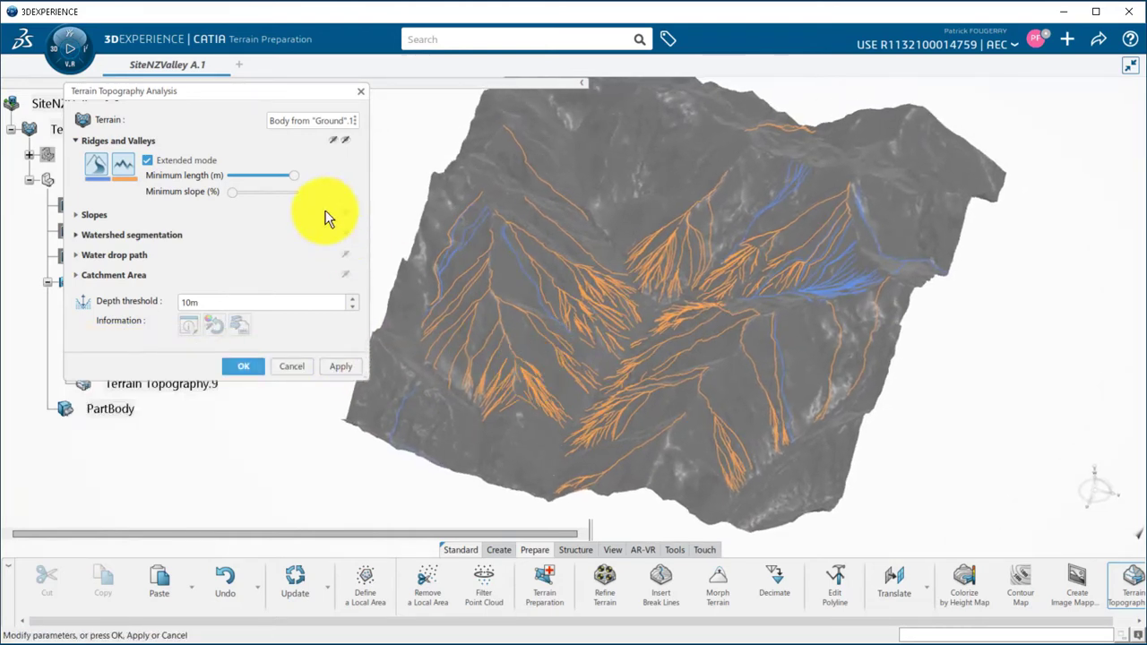
pyautogui.moveTo(294, 175); pyautogui.dragTo(265, 175)
pyautogui.click(338, 363)
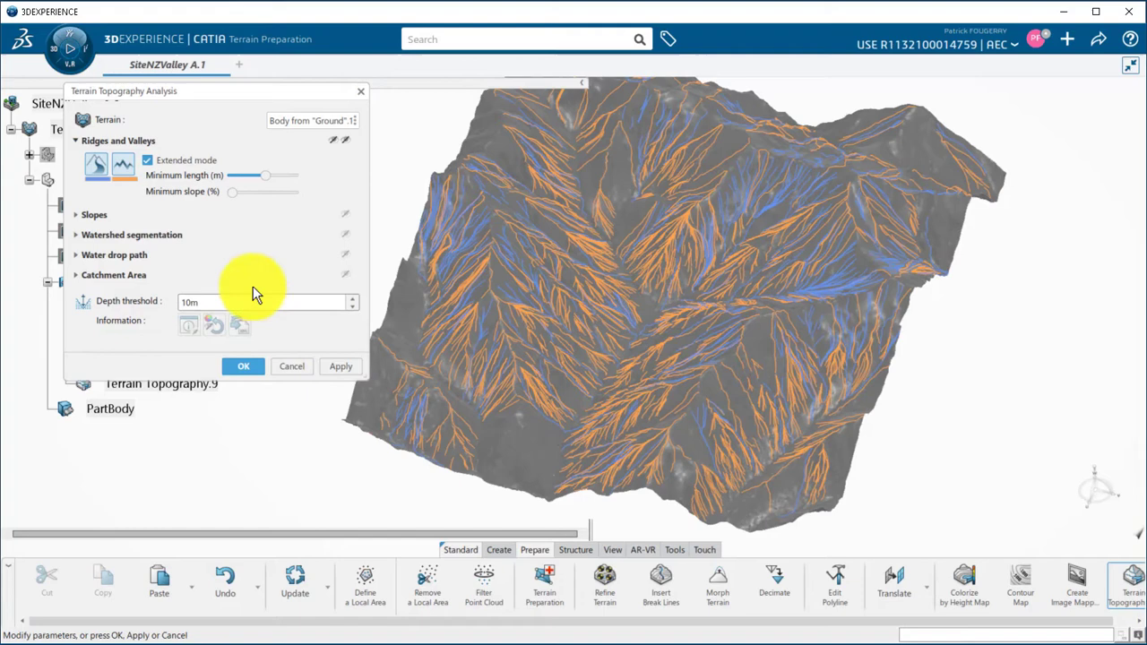
# - Turn off both ridge and valley line sets and reapply to clear them
pyautogui.click(124, 165)
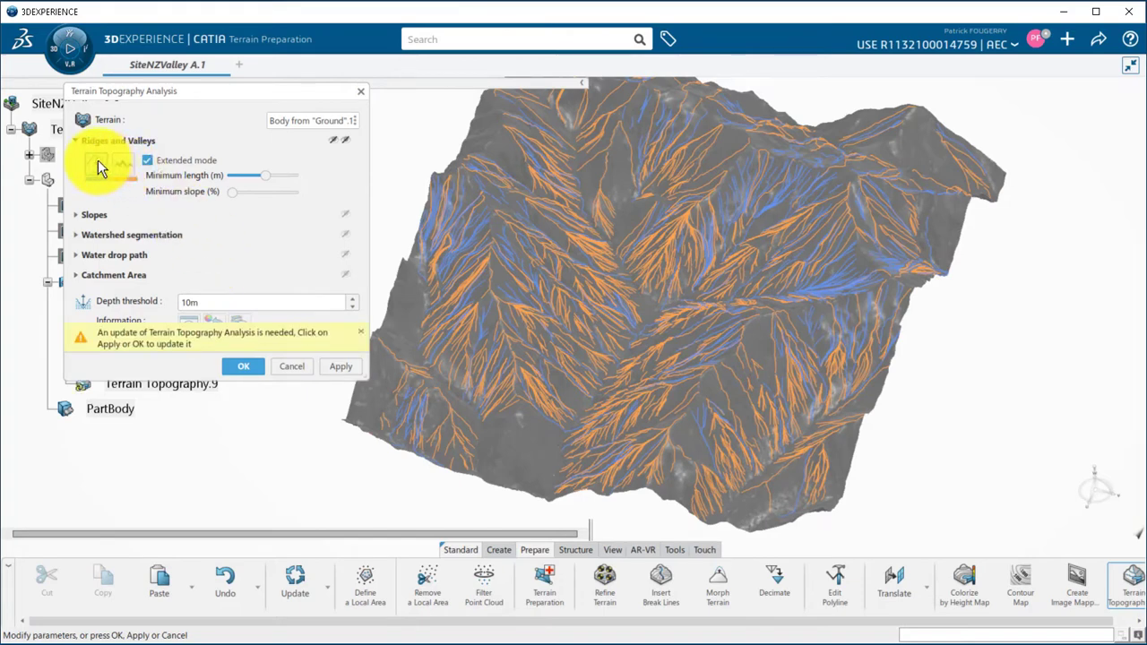
pyautogui.click(98, 159)
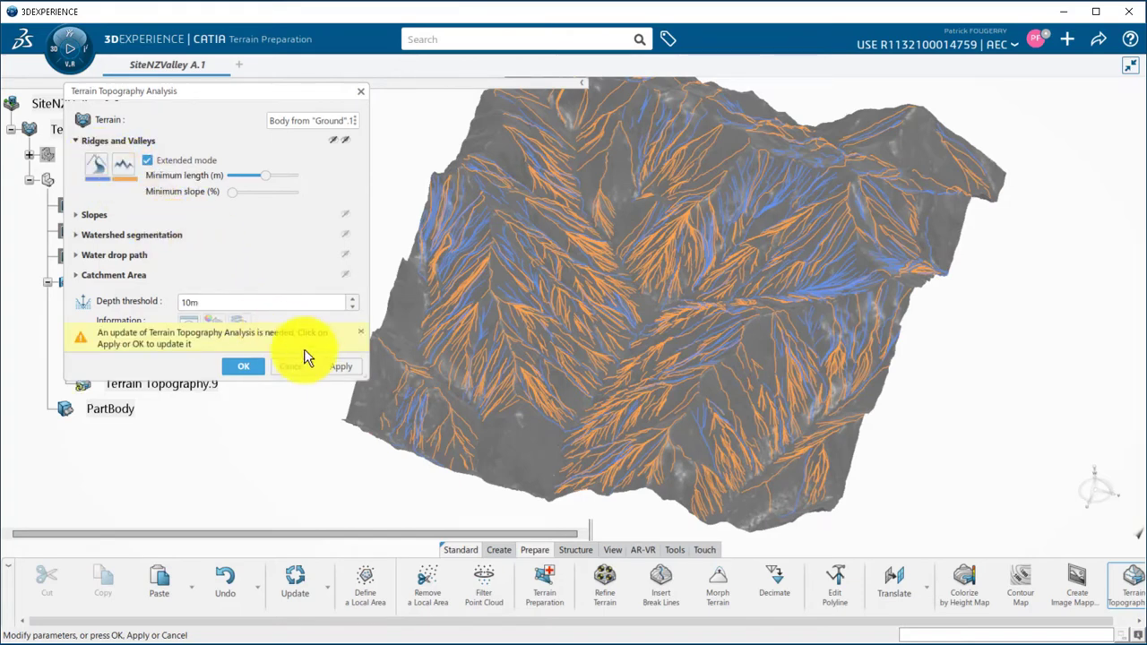
pyautogui.click(328, 365)
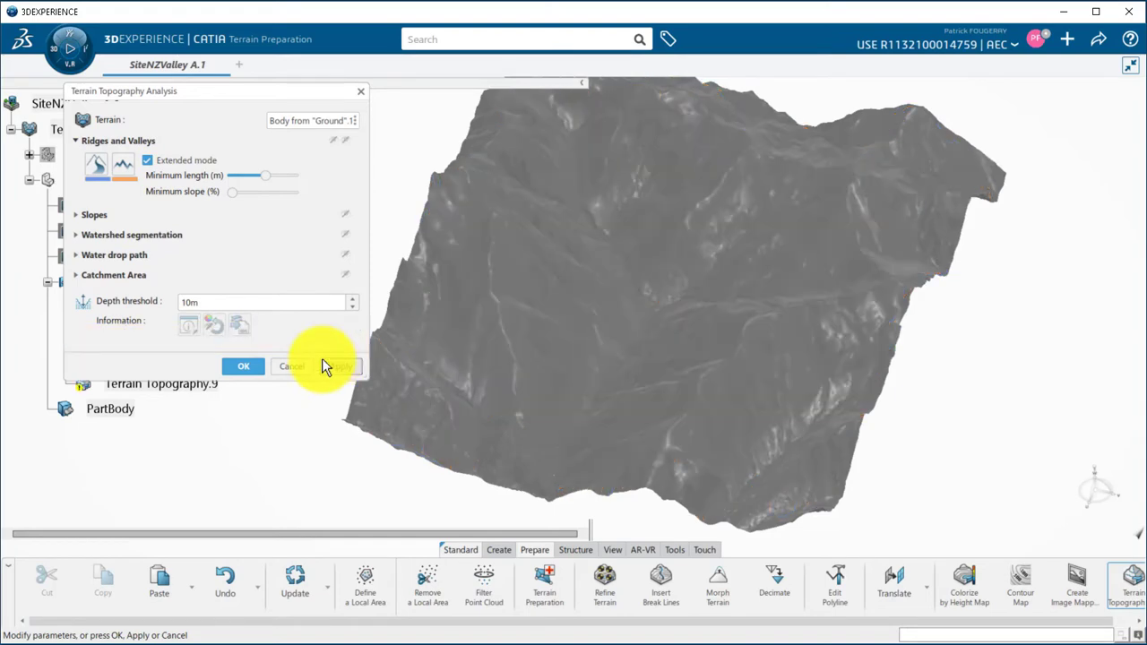
# - Compute the Slopes analysis to inspect the yellow terrain, then switch Slopes off and reapply
pyautogui.click(75, 215)
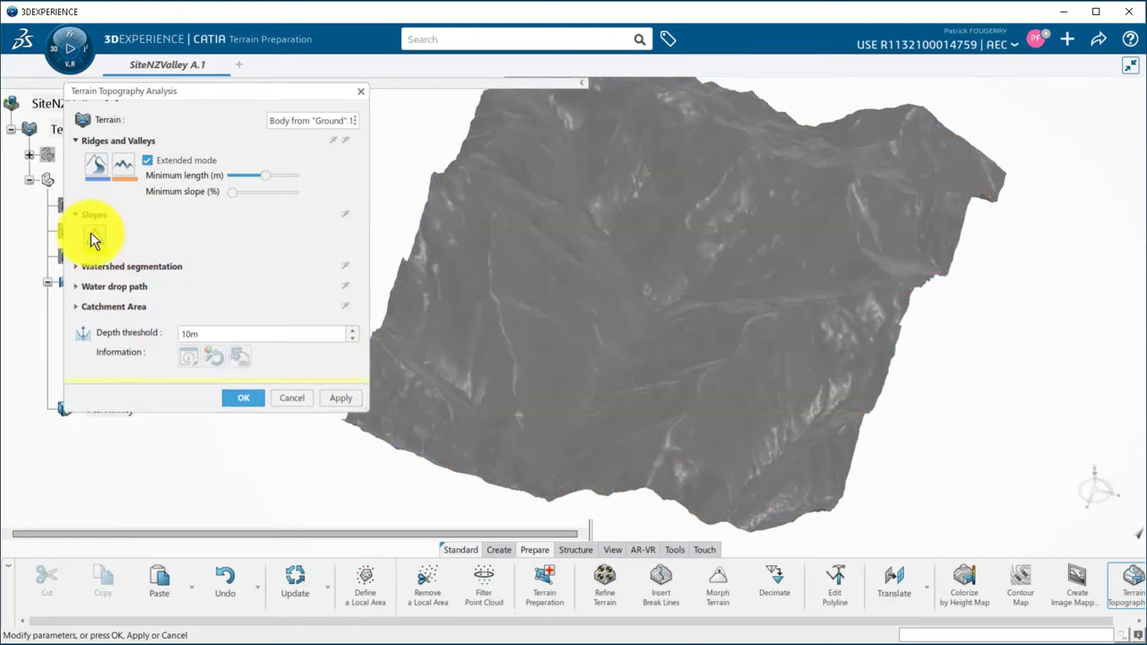
pyautogui.click(94, 236)
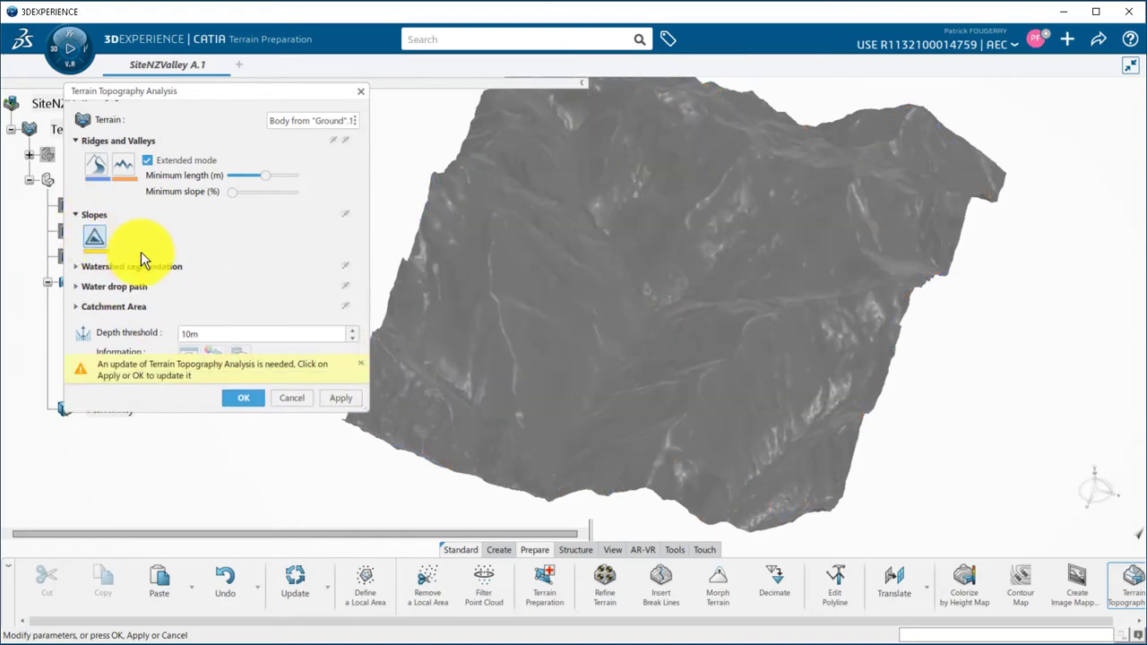
pyautogui.click(341, 398)
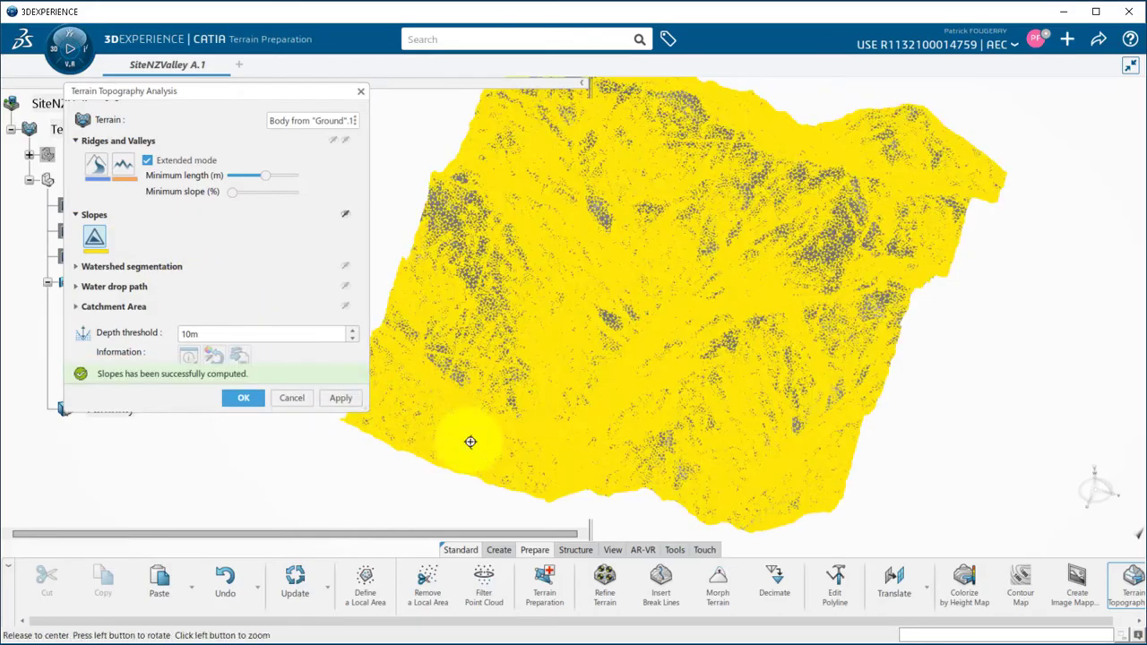
pyautogui.moveTo(470, 441); pyautogui.dragTo(520, 205, button='middle')
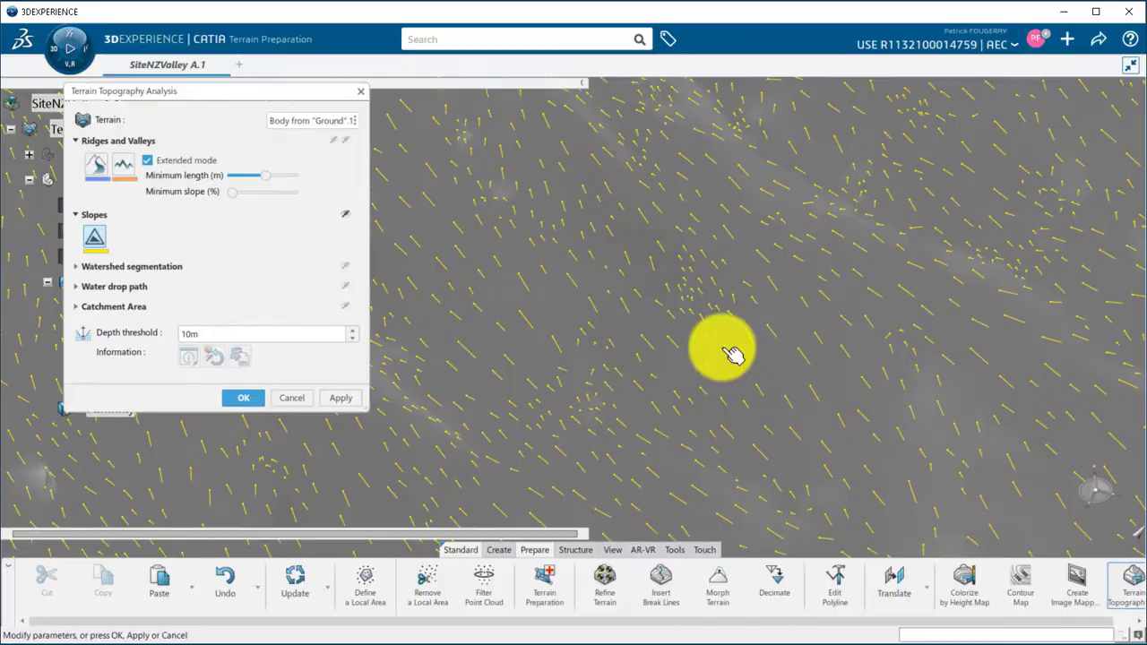
pyautogui.moveTo(732, 354); pyautogui.dragTo(555, 399, button='middle')
pyautogui.click(96, 235)
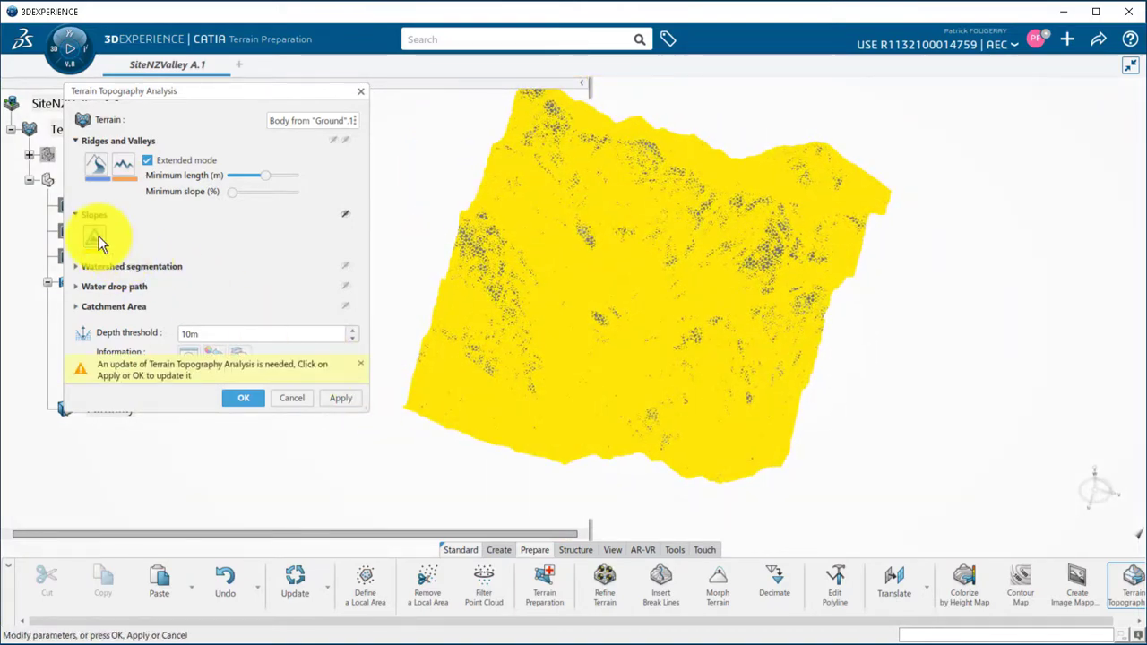
pyautogui.click(331, 397)
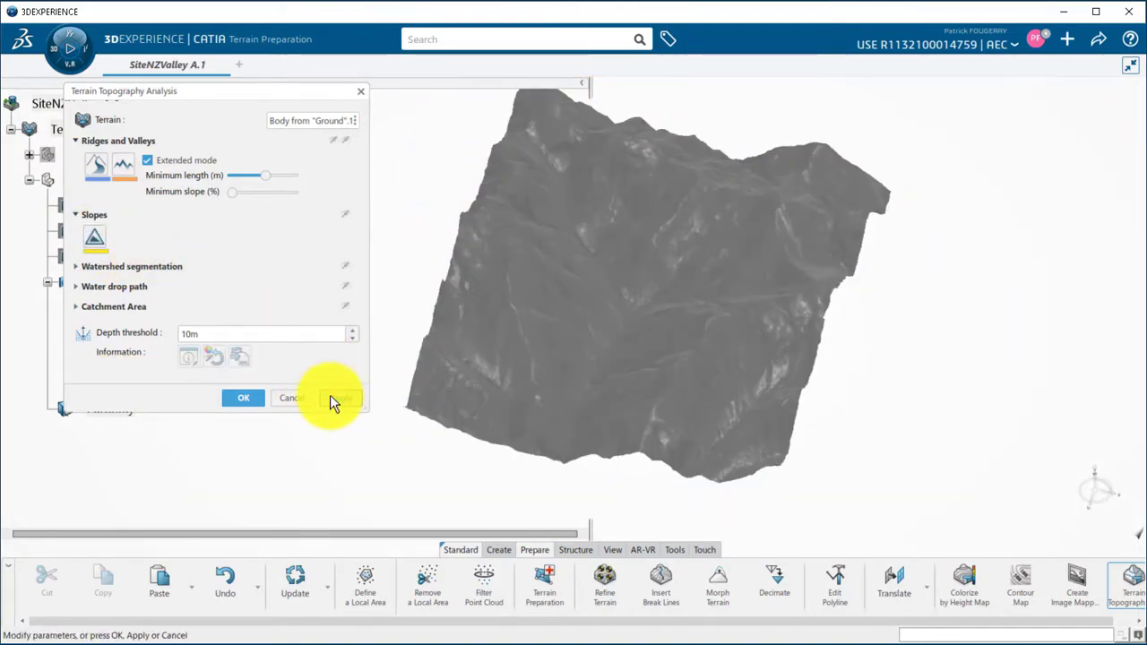
# - Enable watershed segmentation and compute the coloured basins at a 10m depth threshold
pyautogui.click(75, 268)
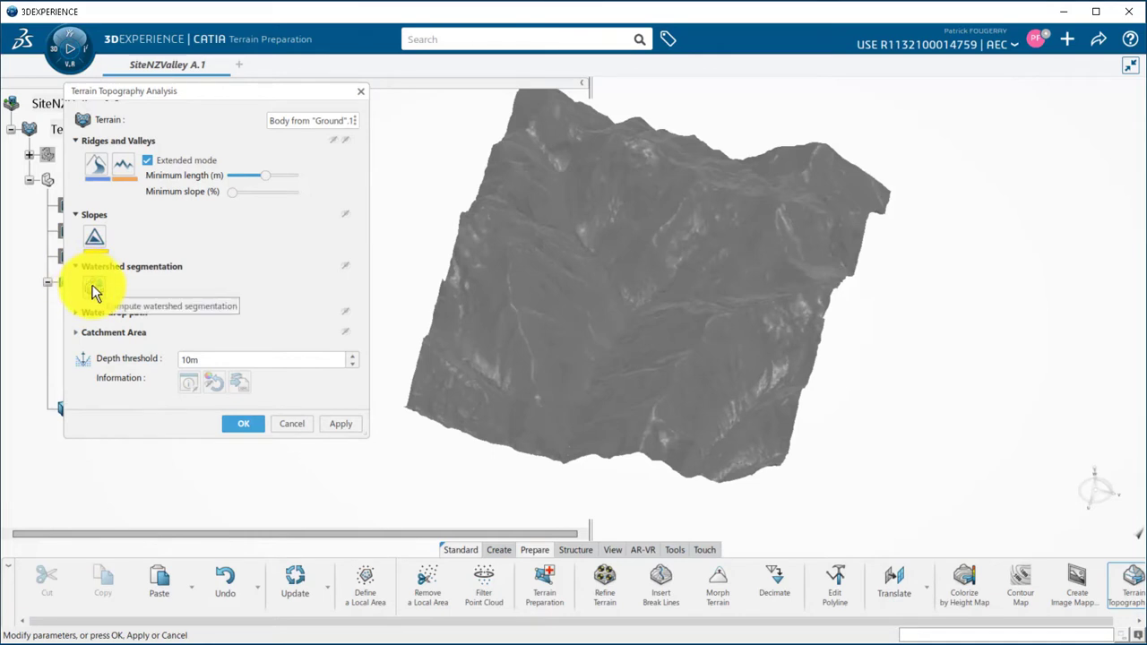
pyautogui.click(94, 288)
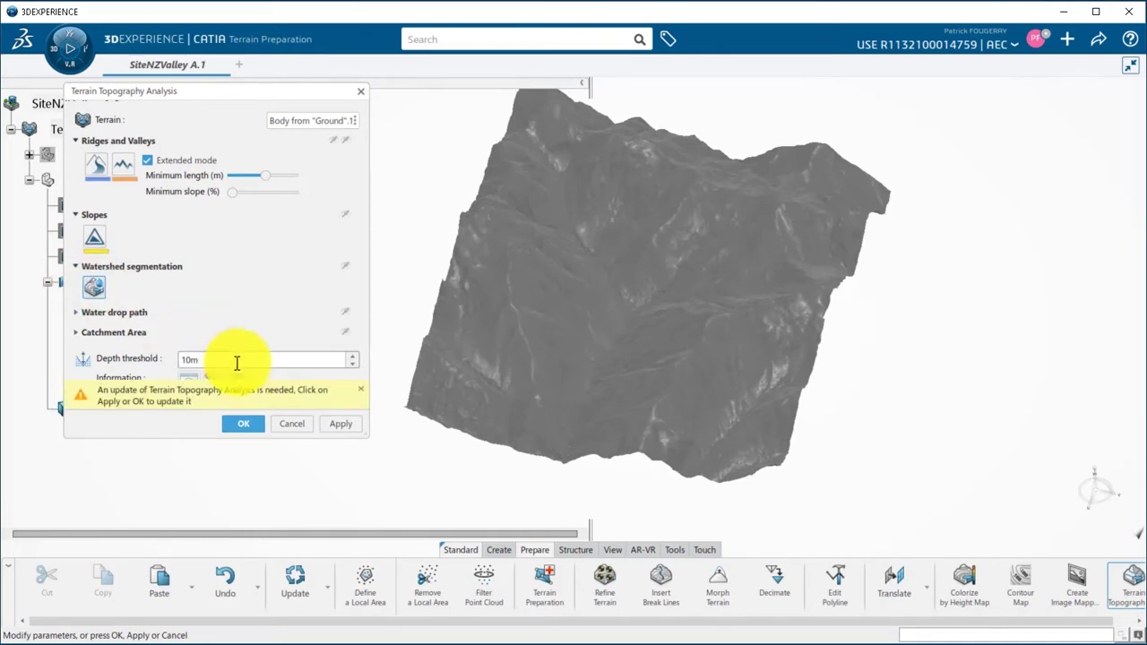
pyautogui.click(332, 427)
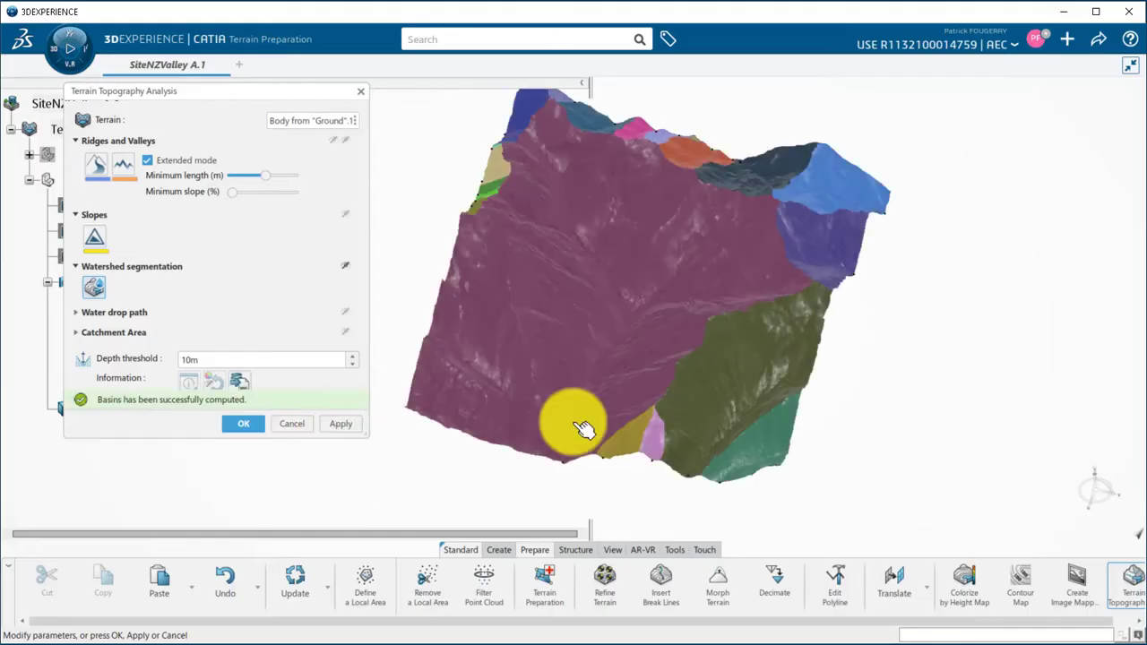
pyautogui.moveTo(576, 422); pyautogui.dragTo(645, 499, button='middle')
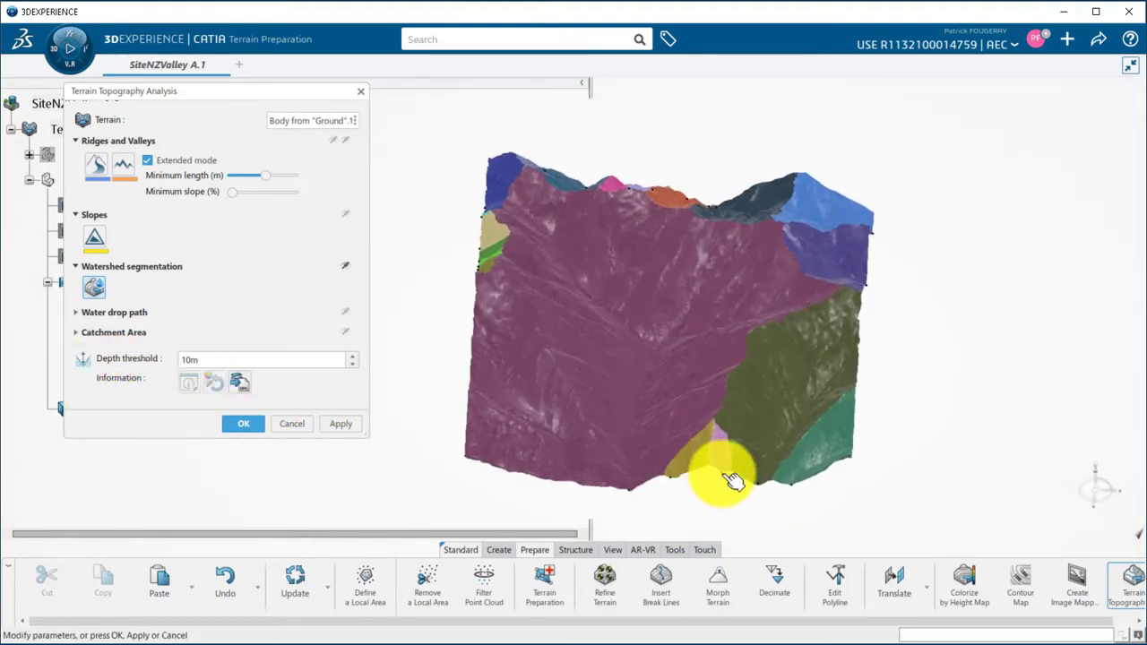
# - Export the watershed basin information as Watershed.xml
pyautogui.click(245, 381)
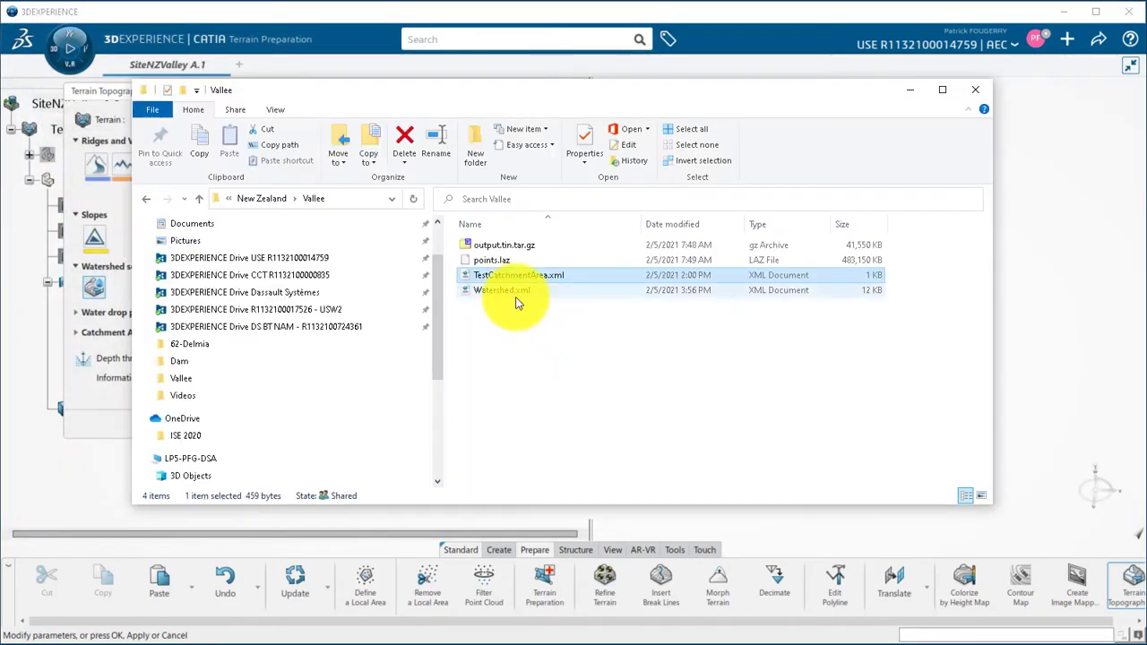
pyautogui.doubleClick(517, 294)
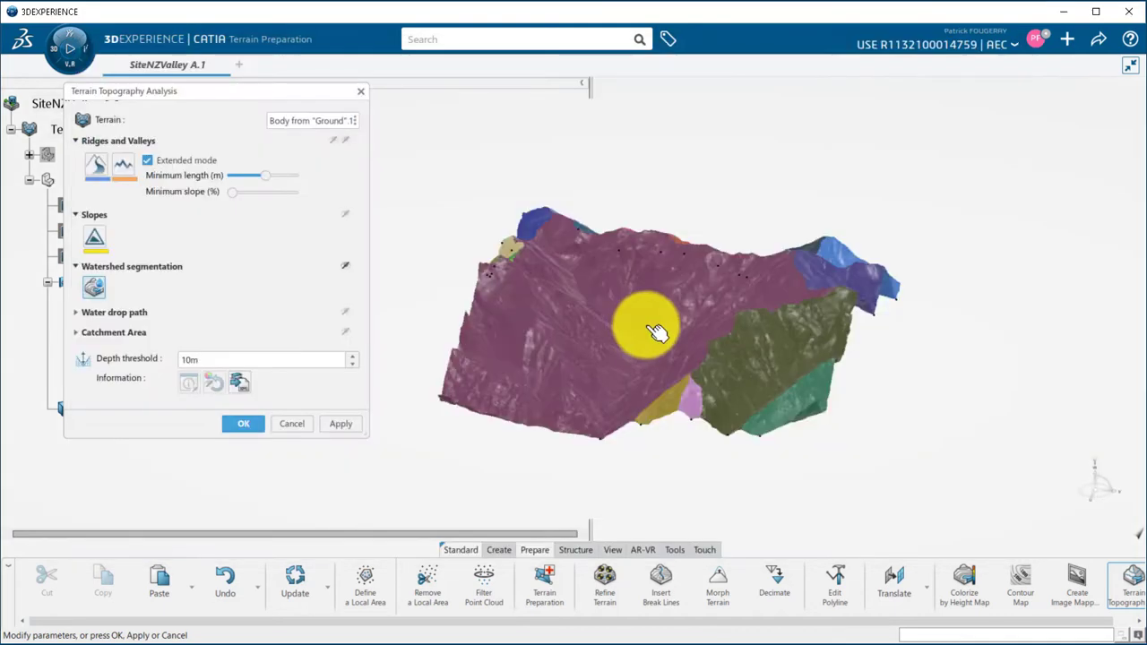
# - Rename the large purple basin to WatershedMain and inspect the olive and dark blue basins
pyautogui.click(655, 330)
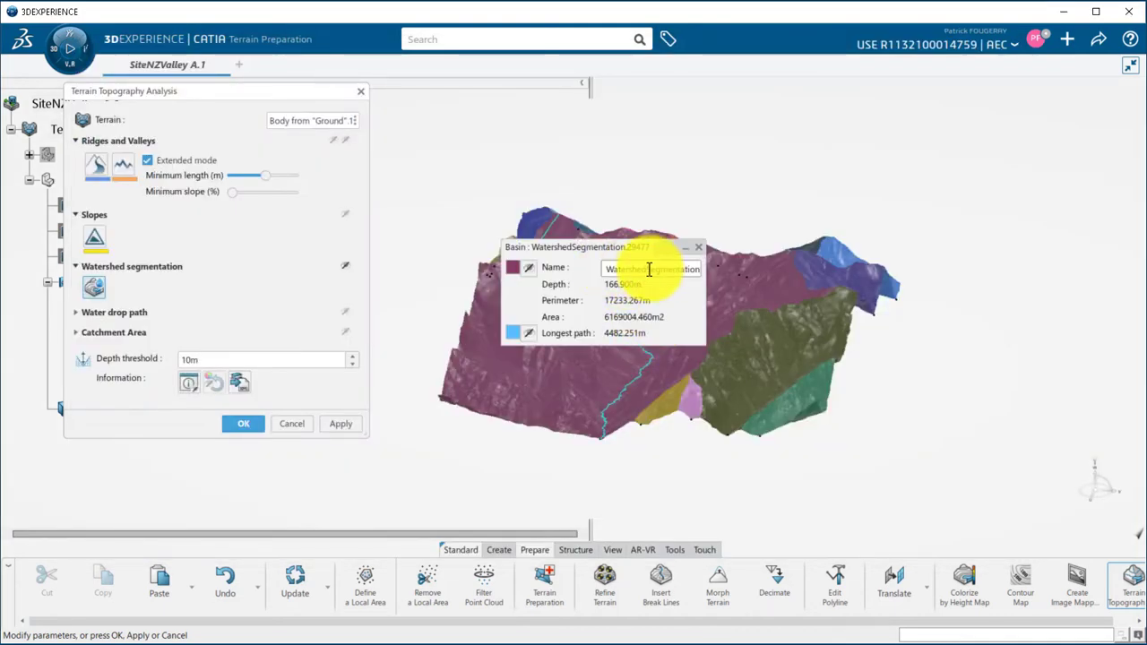
pyautogui.moveTo(650, 267); pyautogui.dragTo(721, 279)
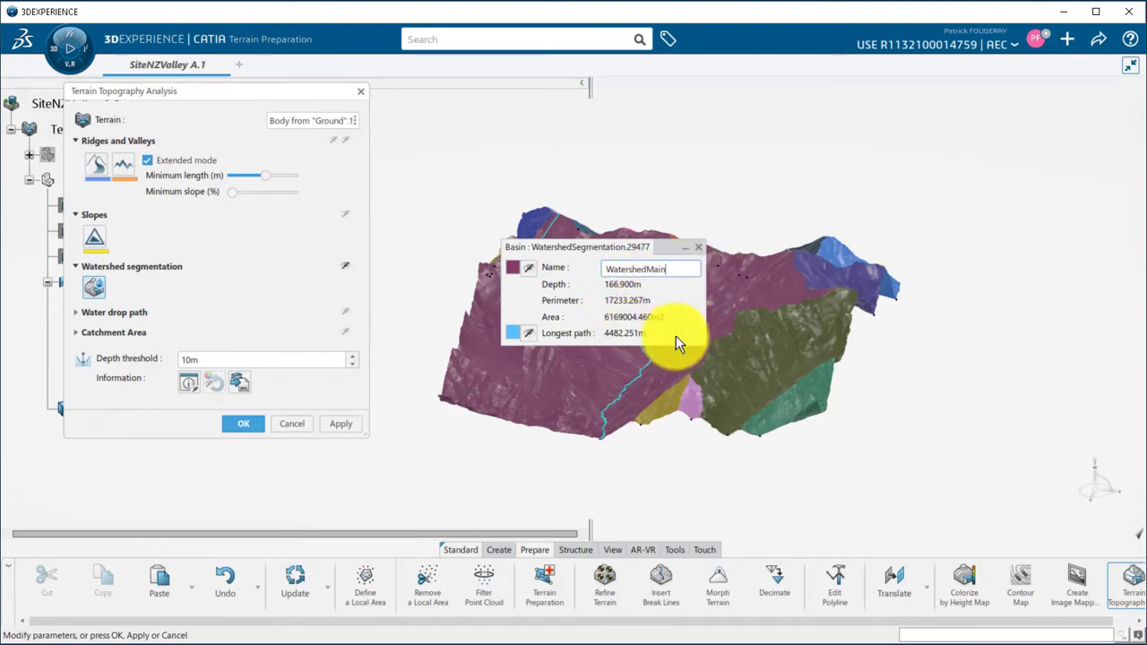
pyautogui.click(757, 363)
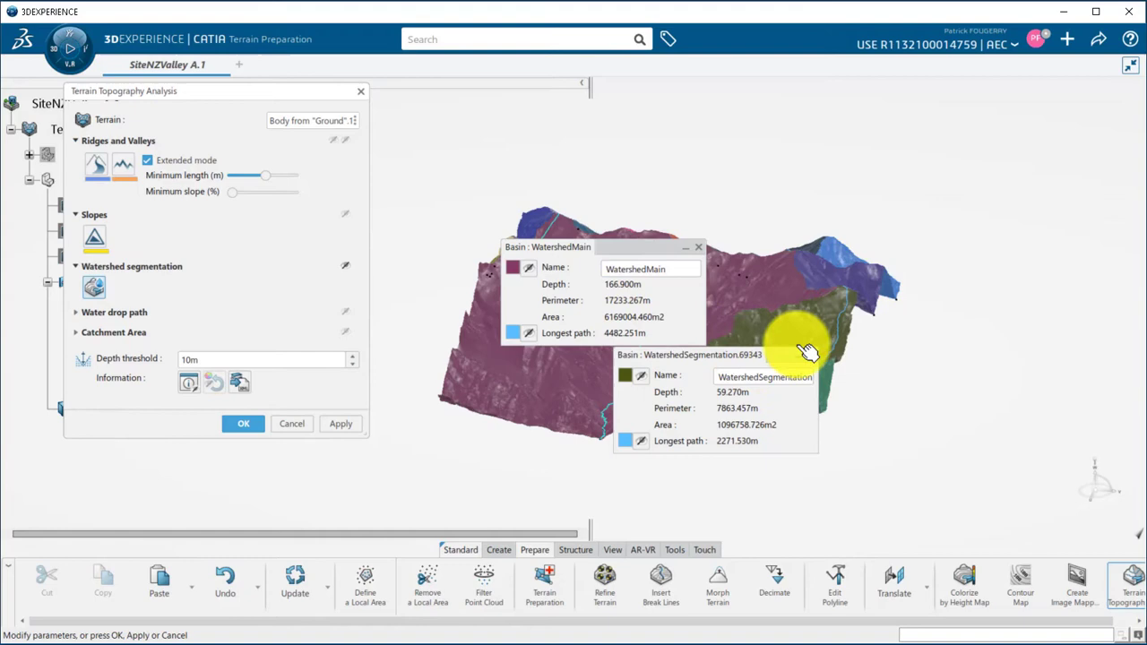
pyautogui.click(868, 287)
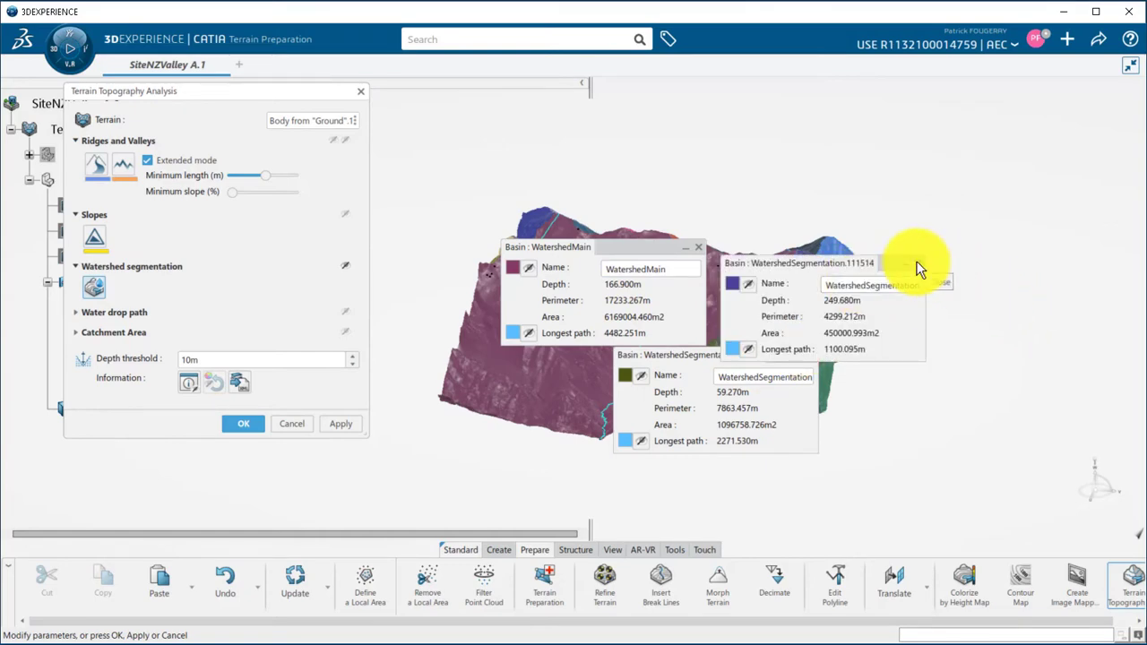
pyautogui.click(912, 260)
pyautogui.click(810, 355)
# - Re-export the watershed data to Watershed.xml, close the XML viewer and finish the analysis
pyautogui.click(240, 385)
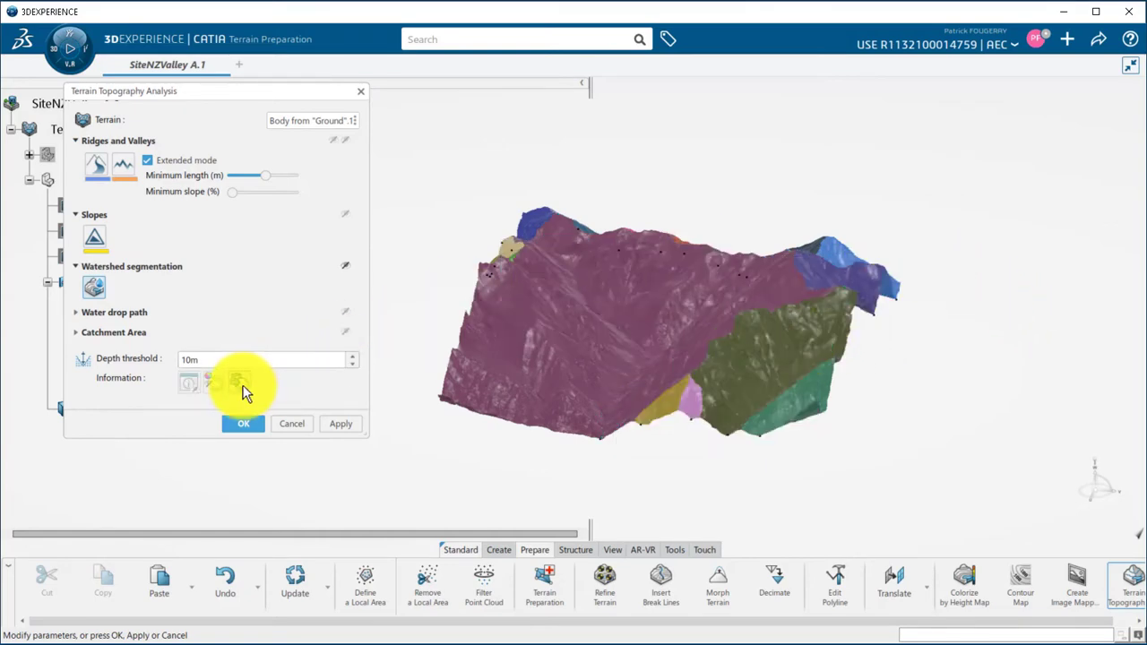
pyautogui.click(187, 143)
pyautogui.click(575, 517)
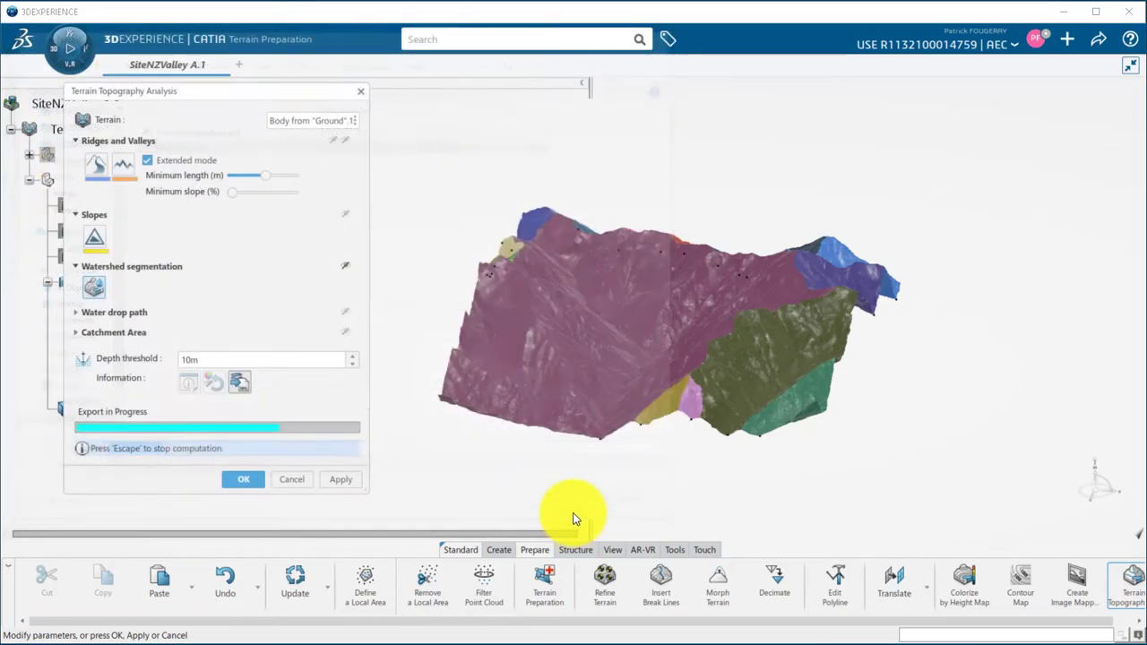
pyautogui.scroll(-5, 743, 383)
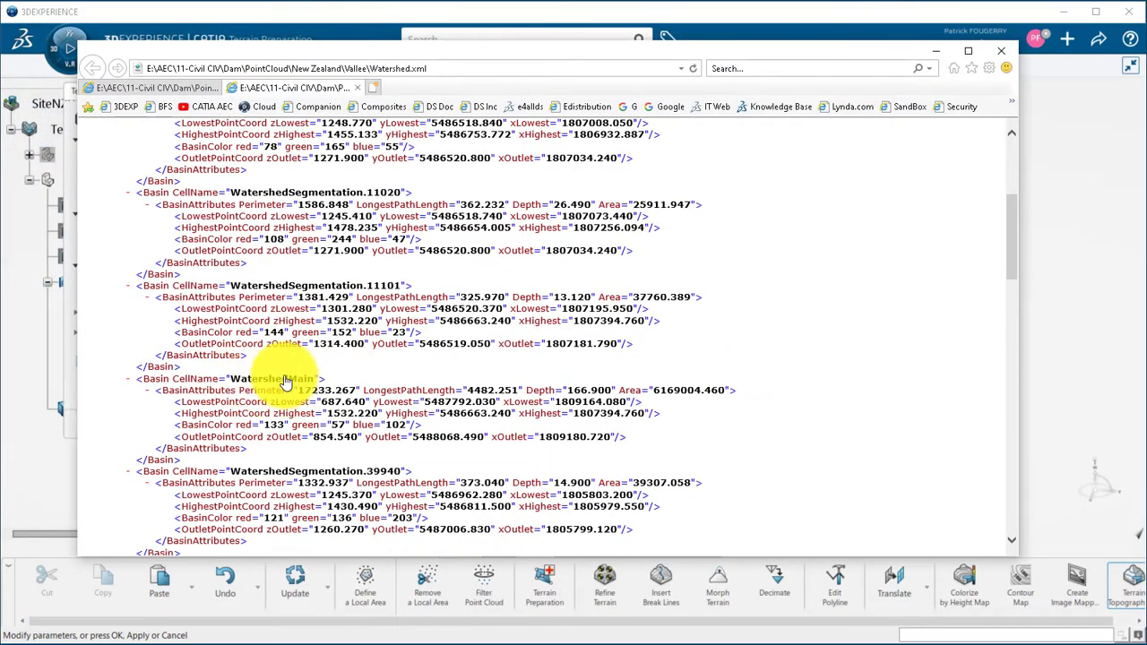
pyautogui.hotkey('alt', 'F4')
pyautogui.click(287, 421)
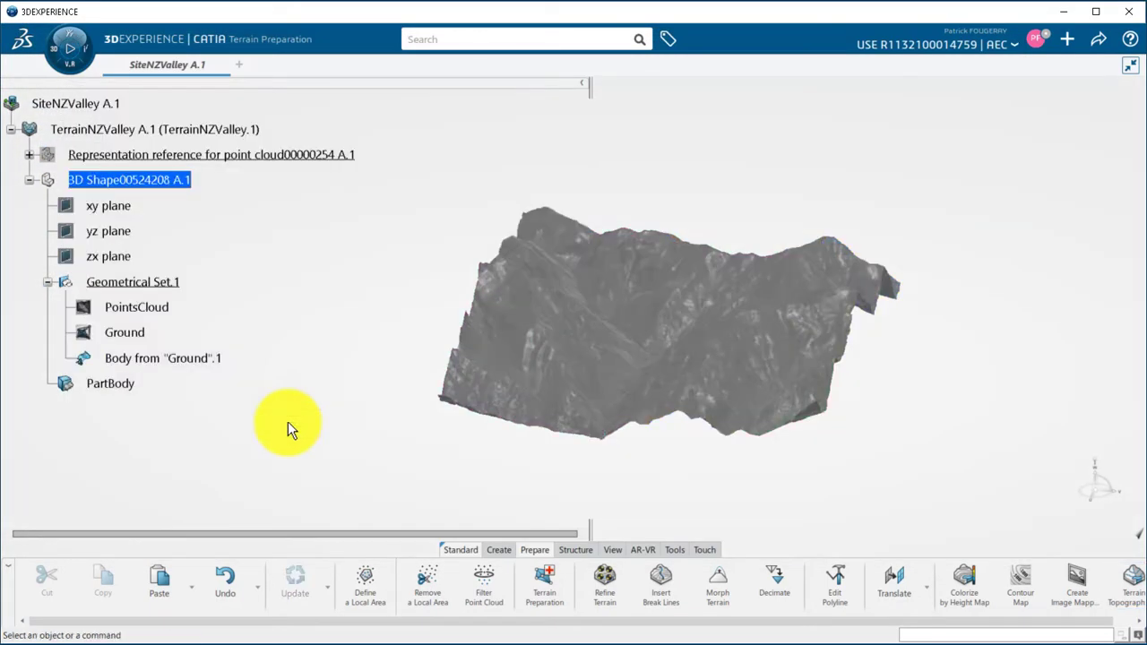
# - Analyse Body from "Ground".1 with a water-drop path starting in the terrain's upper-left area
pyautogui.click(1127, 578)
pyautogui.click(524, 372)
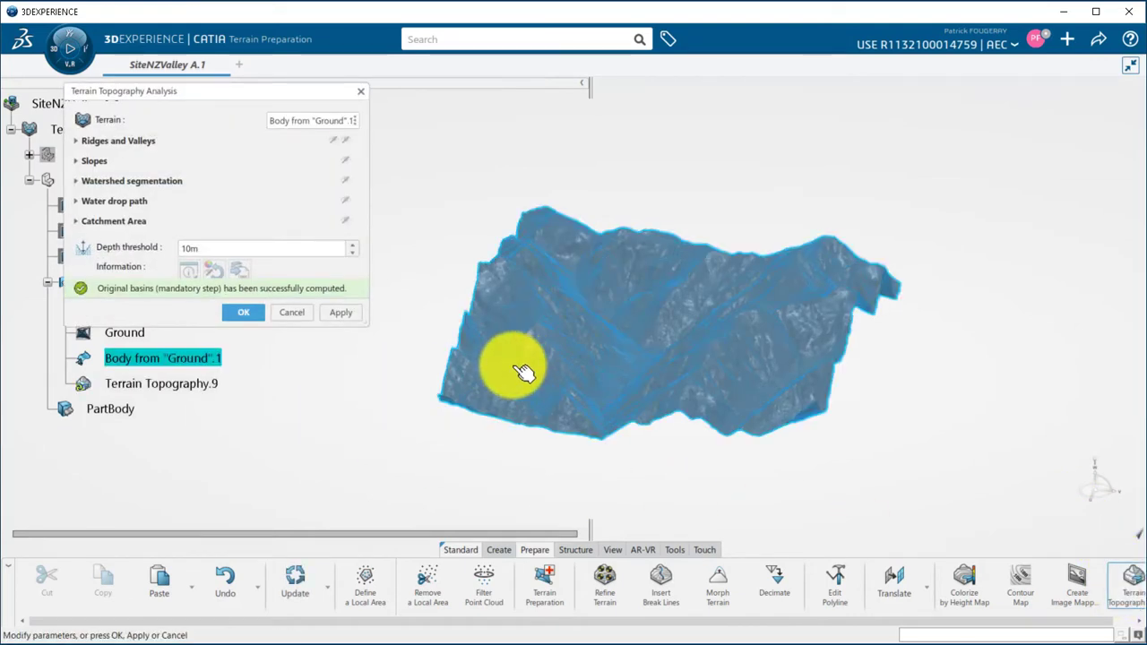
pyautogui.click(78, 206)
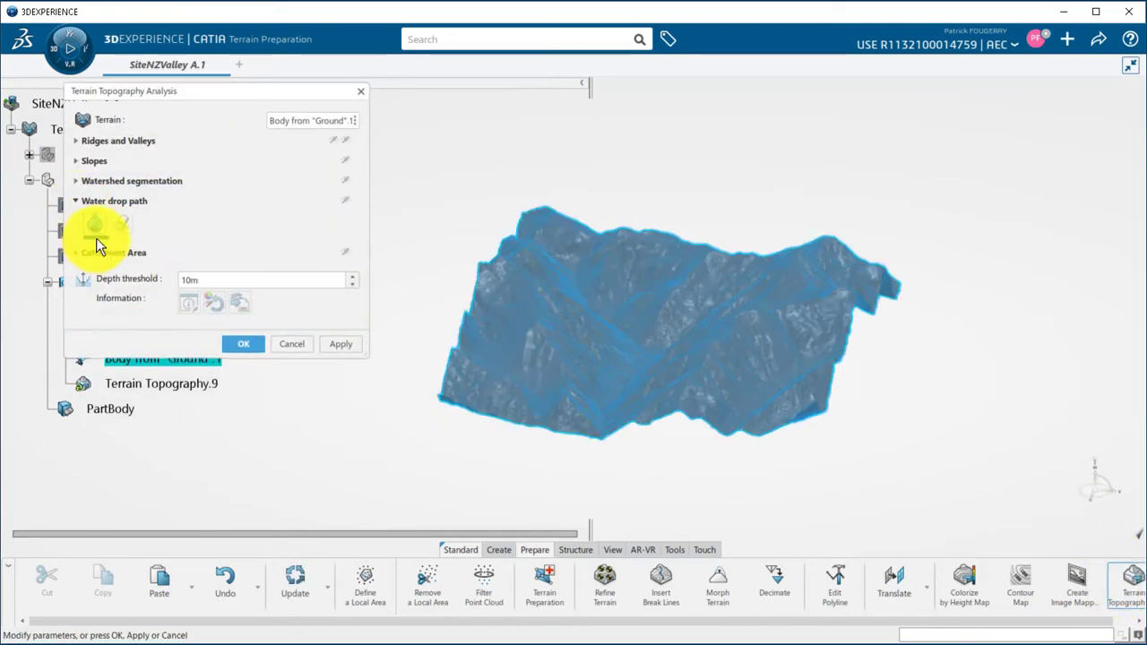
pyautogui.click(96, 238)
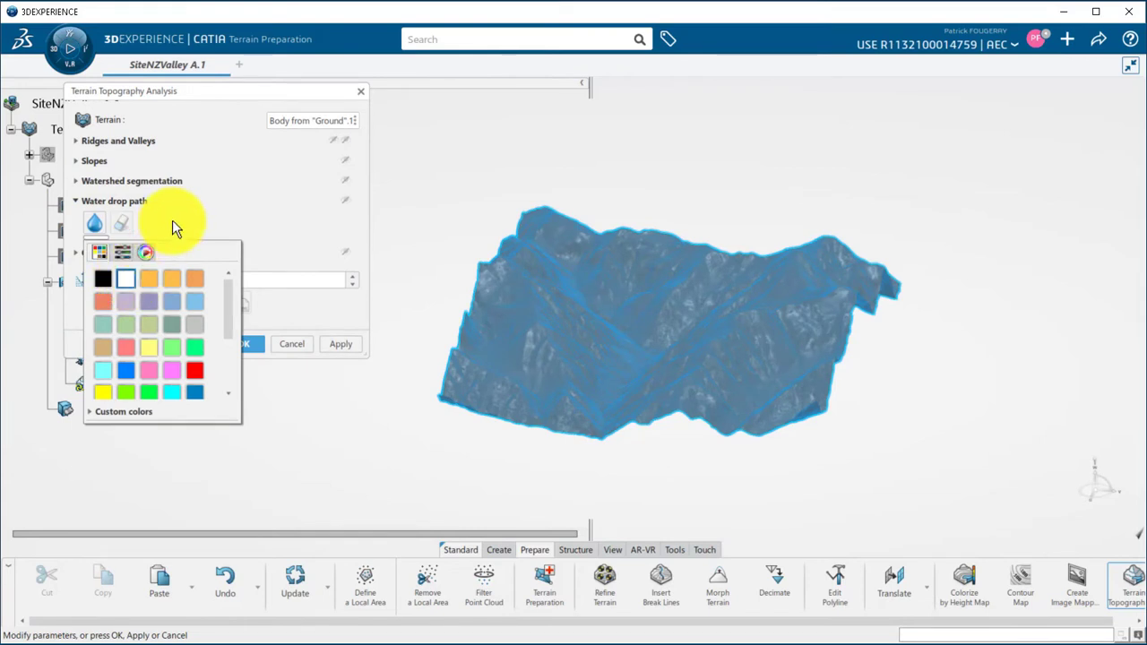
pyautogui.click(172, 220)
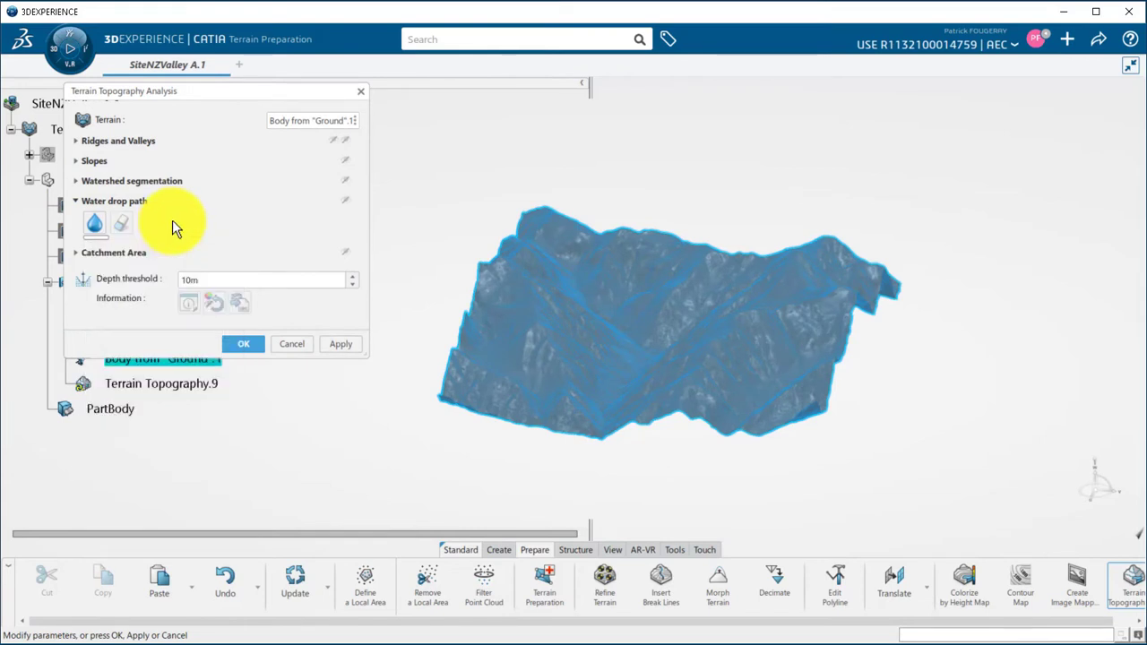
pyautogui.click(102, 220)
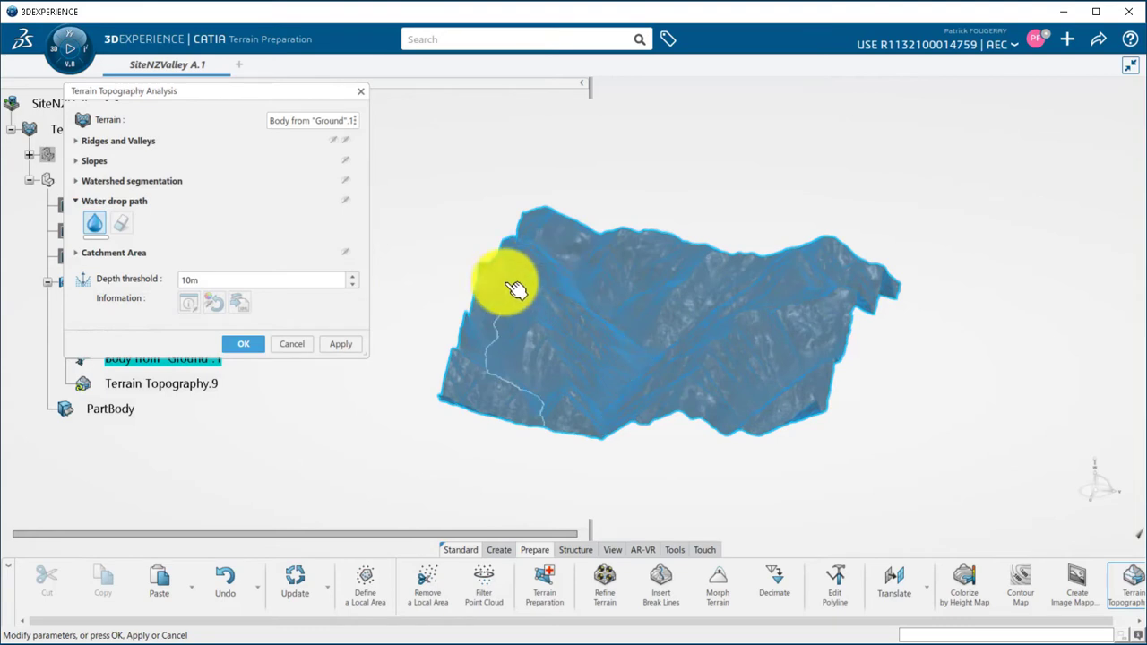
pyautogui.click(572, 253)
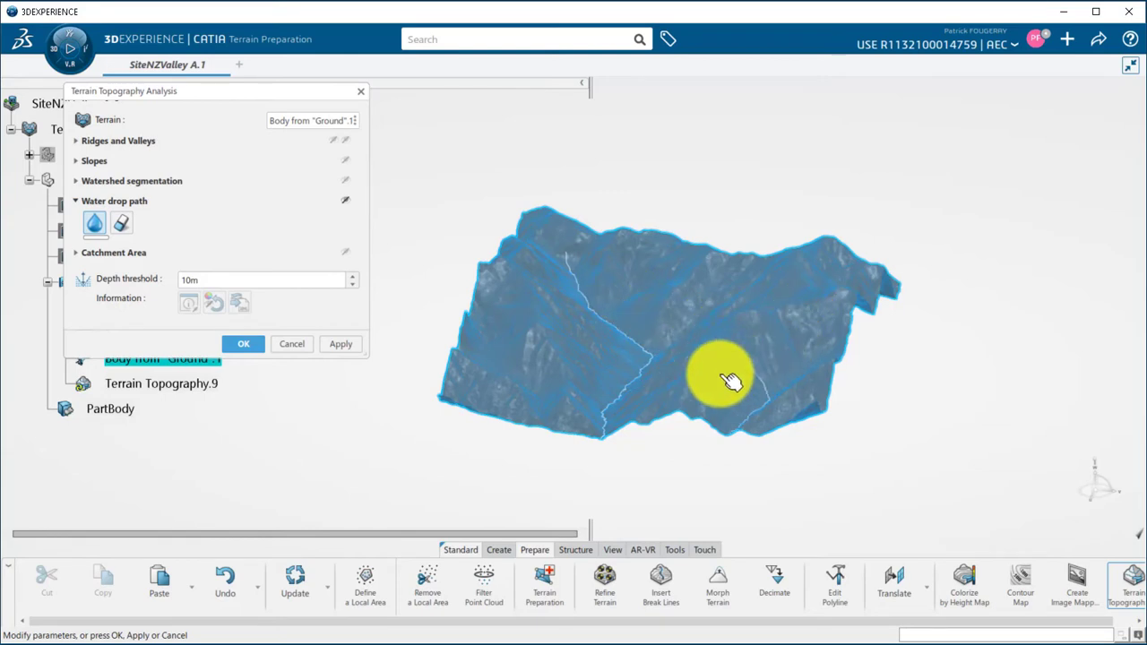
pyautogui.click(247, 344)
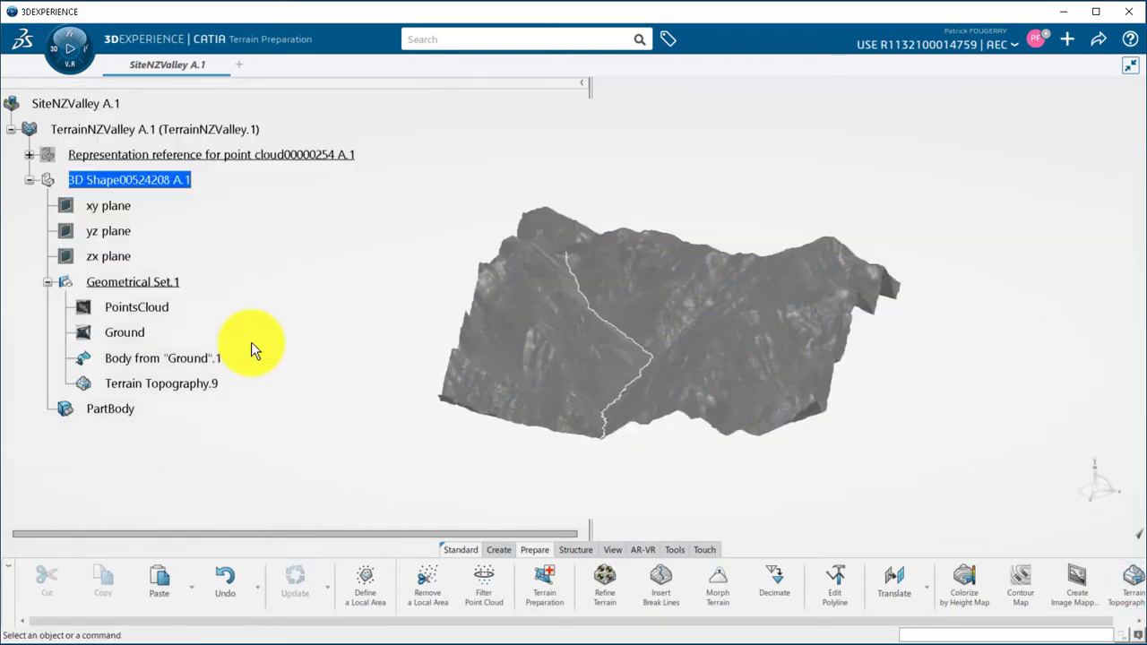
# - Extract Terrain Topography.9 as a body and switch to Civil Engineering 3D Design
pyautogui.rightClick(219, 387)
pyautogui.moveTo(260, 372)
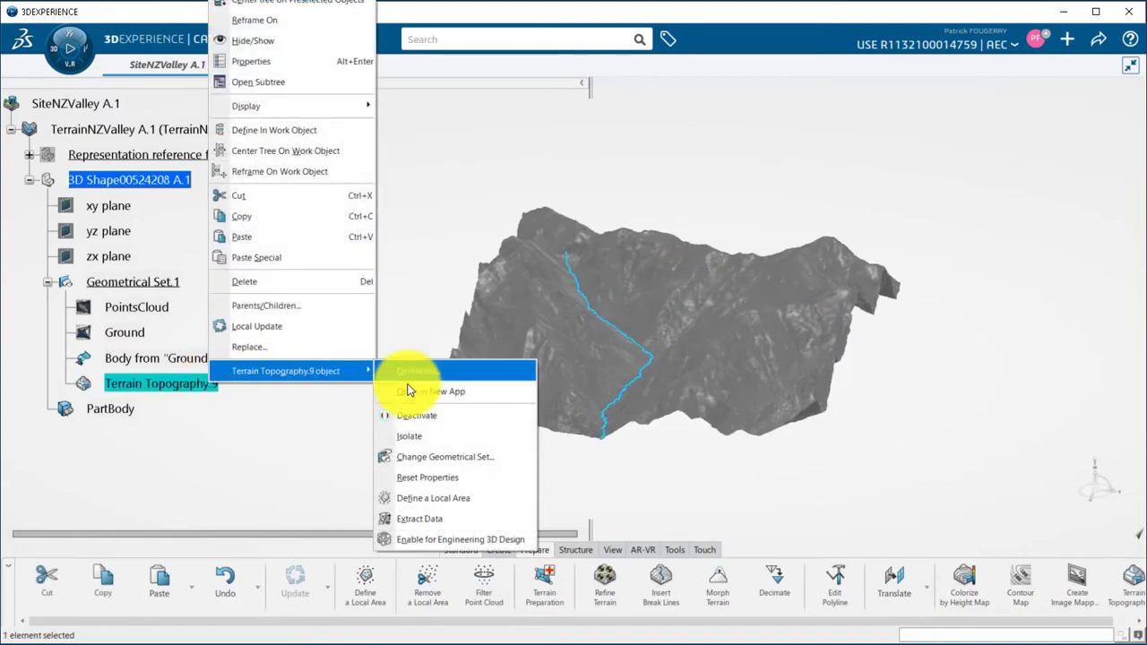
pyautogui.click(450, 498)
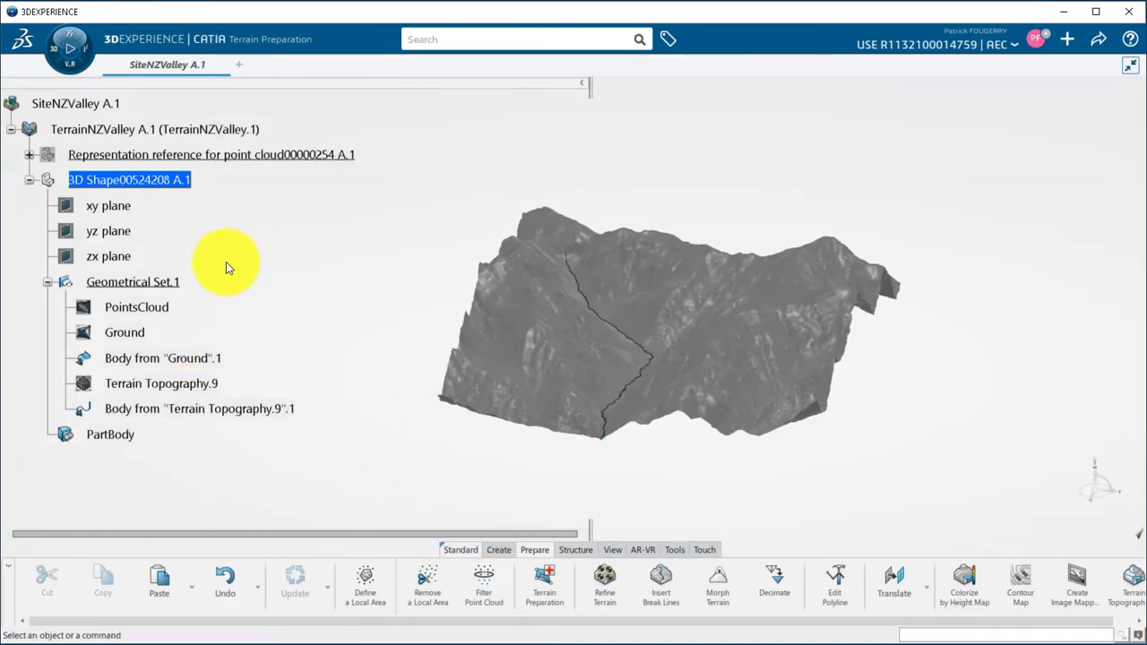
pyautogui.click(50, 50)
pyautogui.click(102, 262)
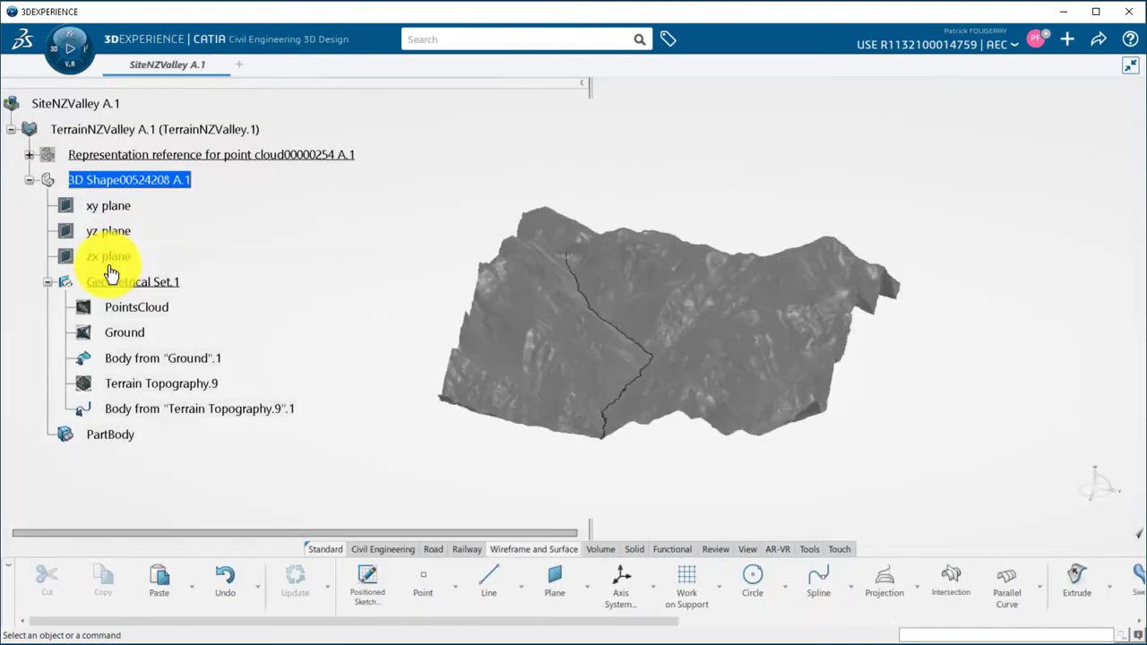
# - Create Point.7 on the water-drop path at the dam site near the valley outlet
pyautogui.click(425, 578)
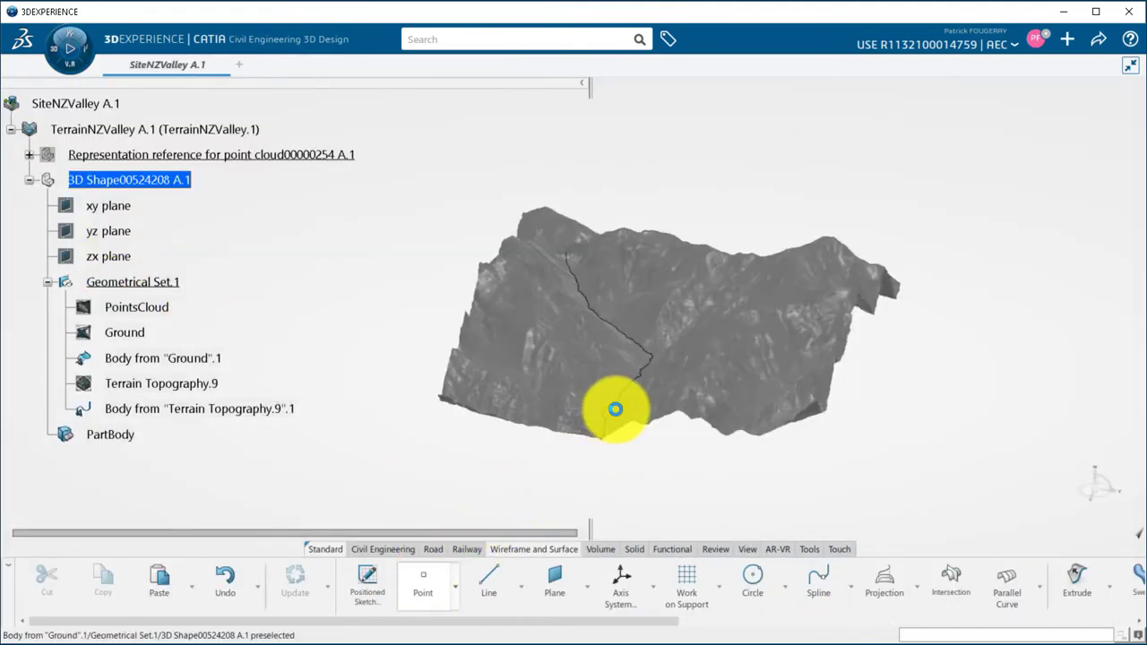
pyautogui.click(625, 409)
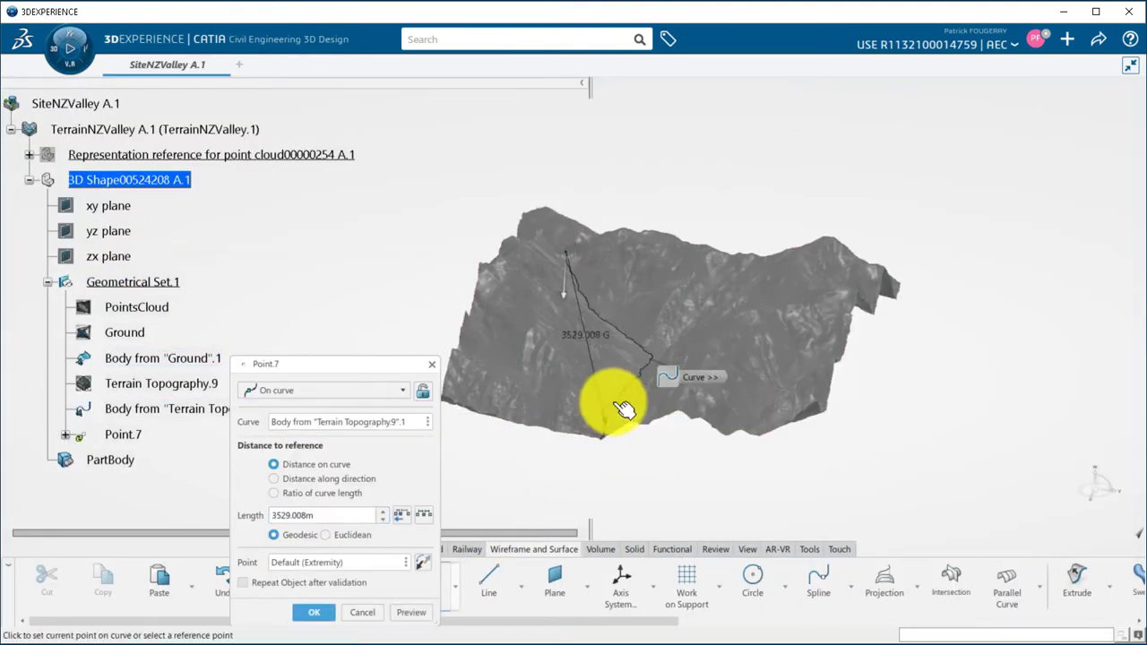
pyautogui.moveTo(606, 451); pyautogui.dragTo(638, 358, button='middle')
pyautogui.moveTo(595, 408); pyautogui.dragTo(696, 350, button='middle')
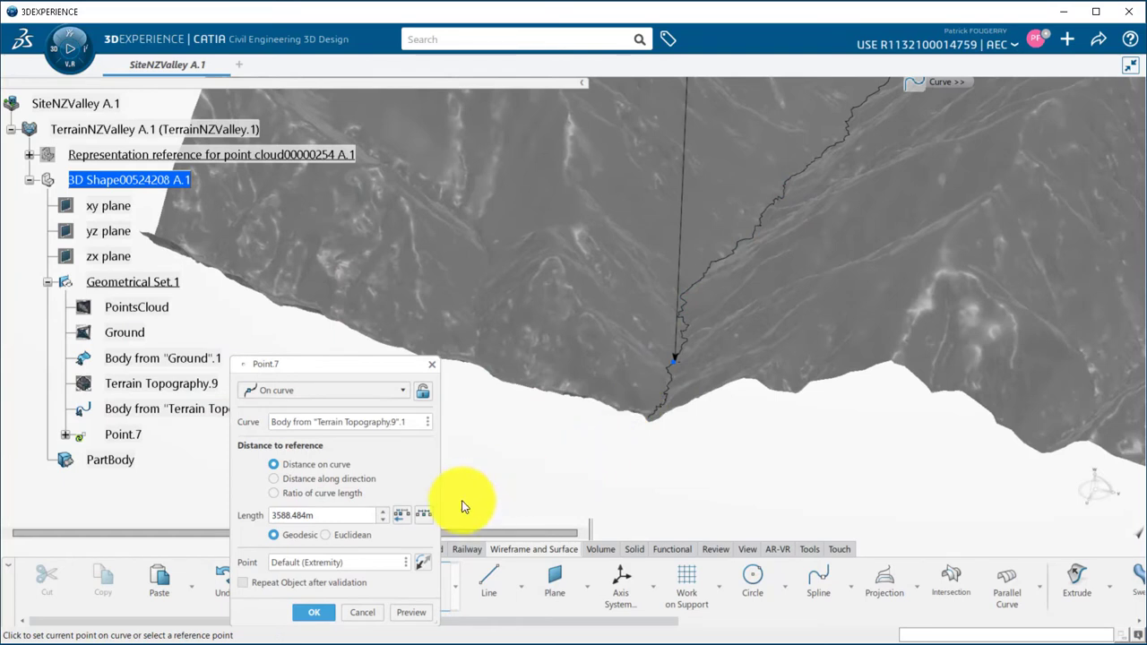
pyautogui.click(313, 611)
# - Split the water-drop path at Point.7, producing Split.5
pyautogui.moveTo(672, 622); pyautogui.dragTo(1111, 623)
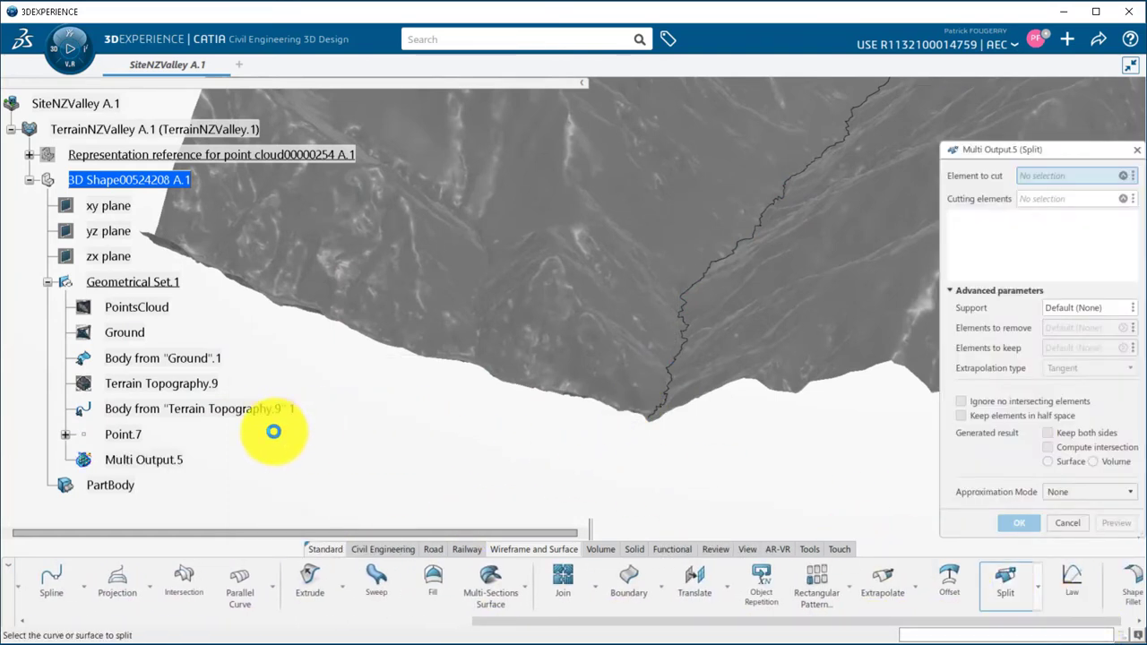
pyautogui.click(116, 435)
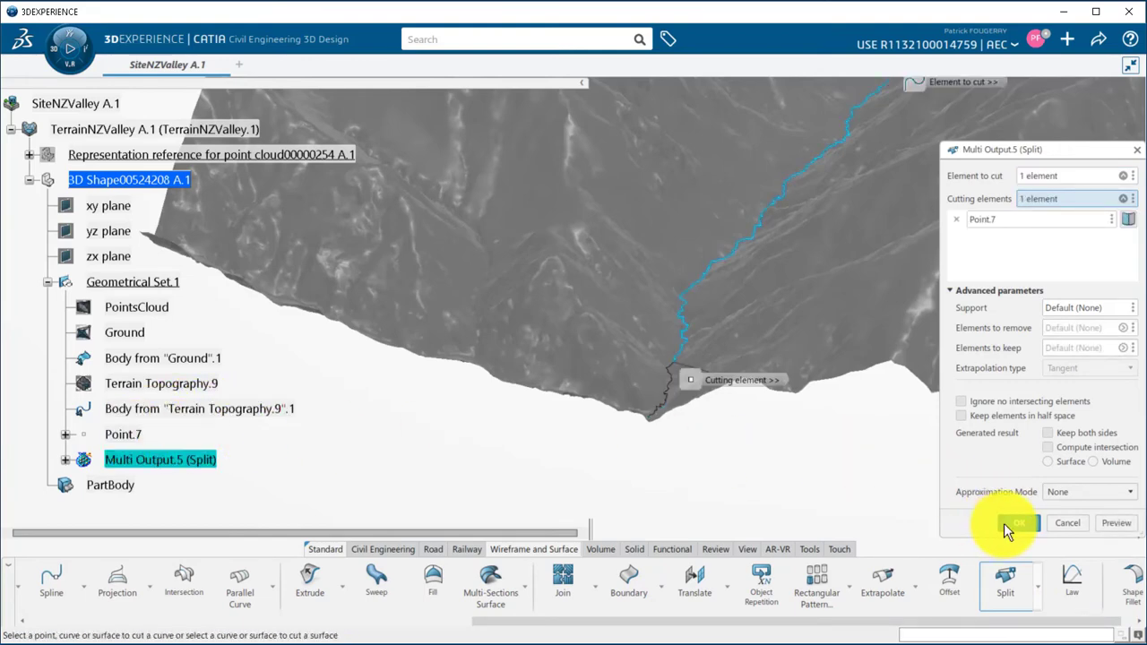
pyautogui.click(1017, 523)
pyautogui.moveTo(678, 325); pyautogui.dragTo(614, 460, button='middle')
# - Back in Terrain Preparation, compute a catchment area on the ground using Split.5 as input
pyautogui.click(60, 57)
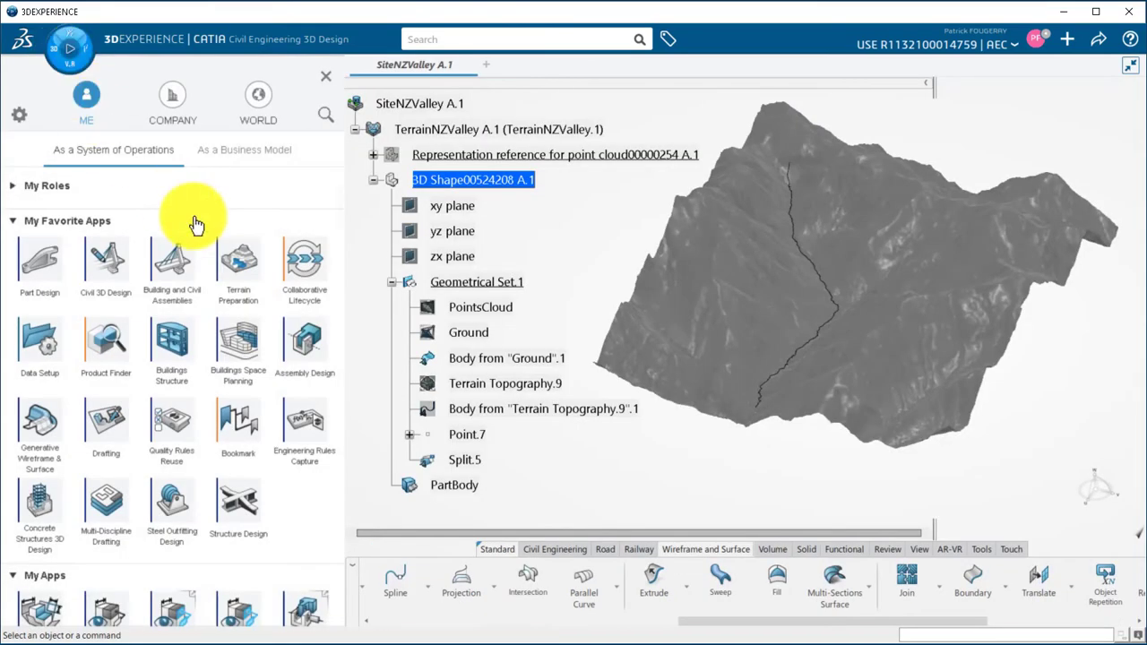
pyautogui.click(240, 260)
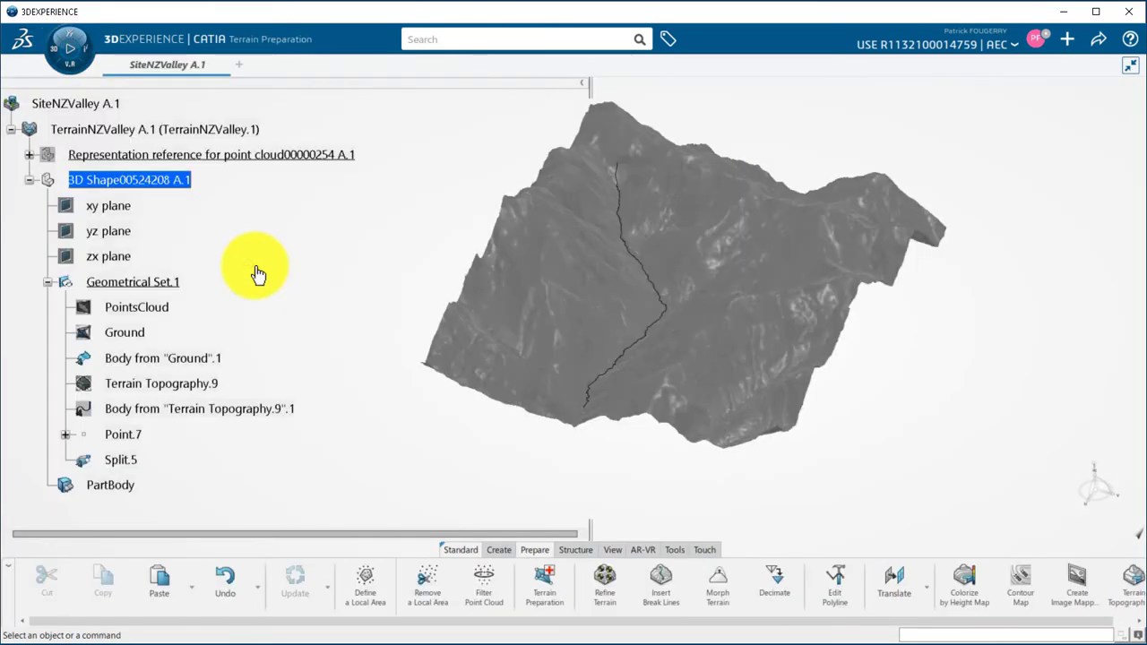
pyautogui.click(1129, 590)
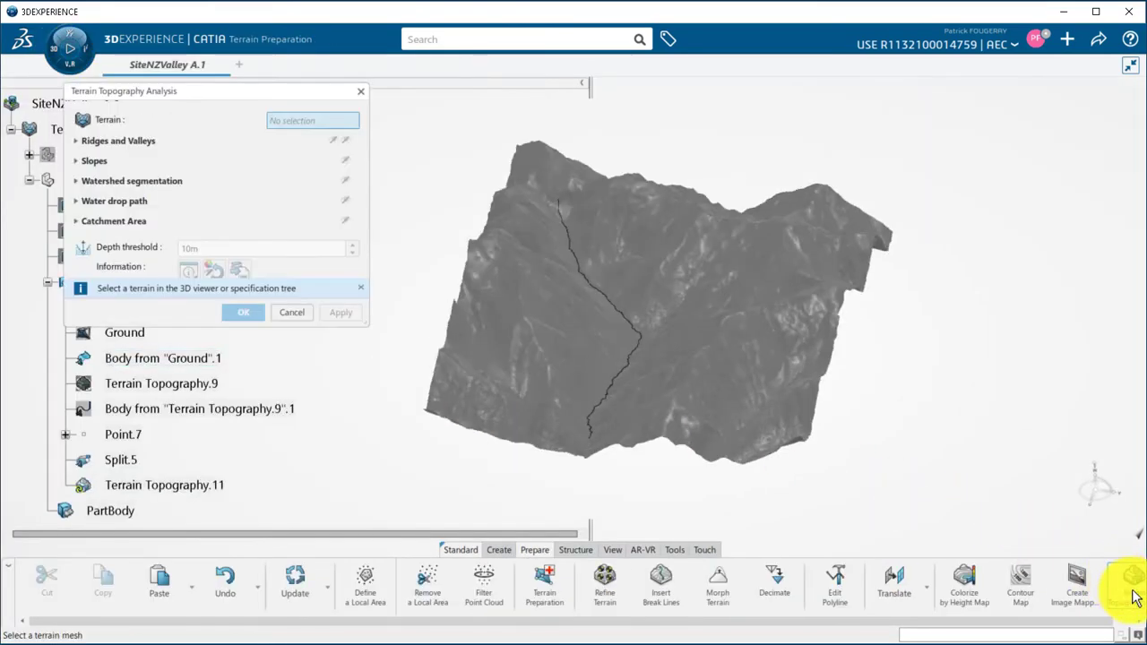
pyautogui.click(542, 266)
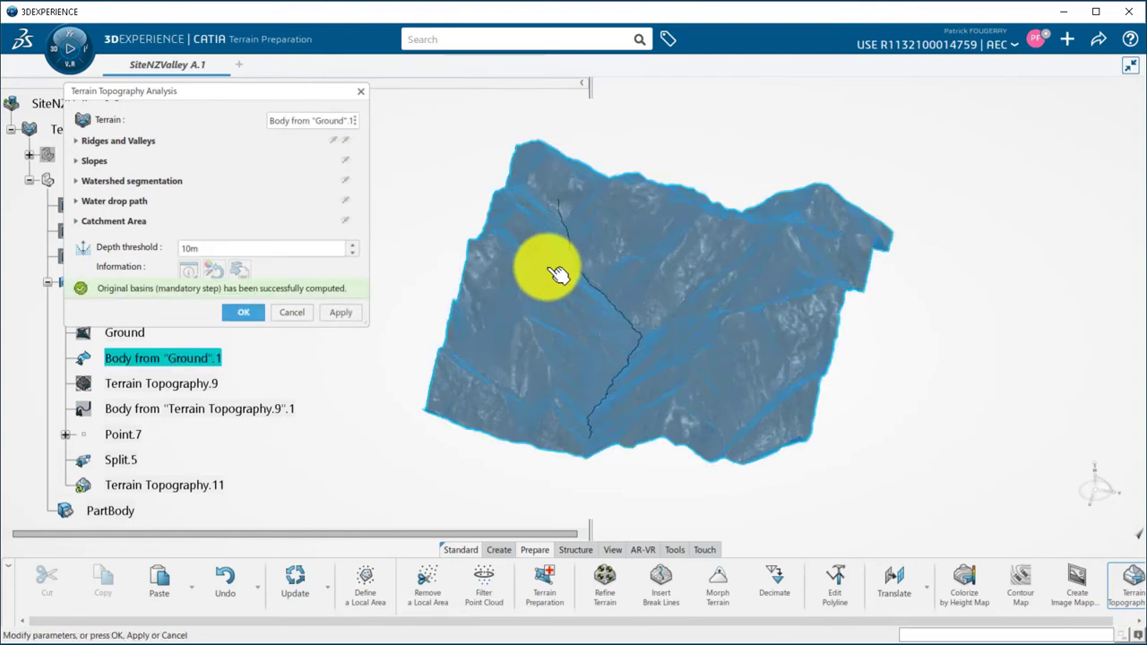
pyautogui.click(75, 220)
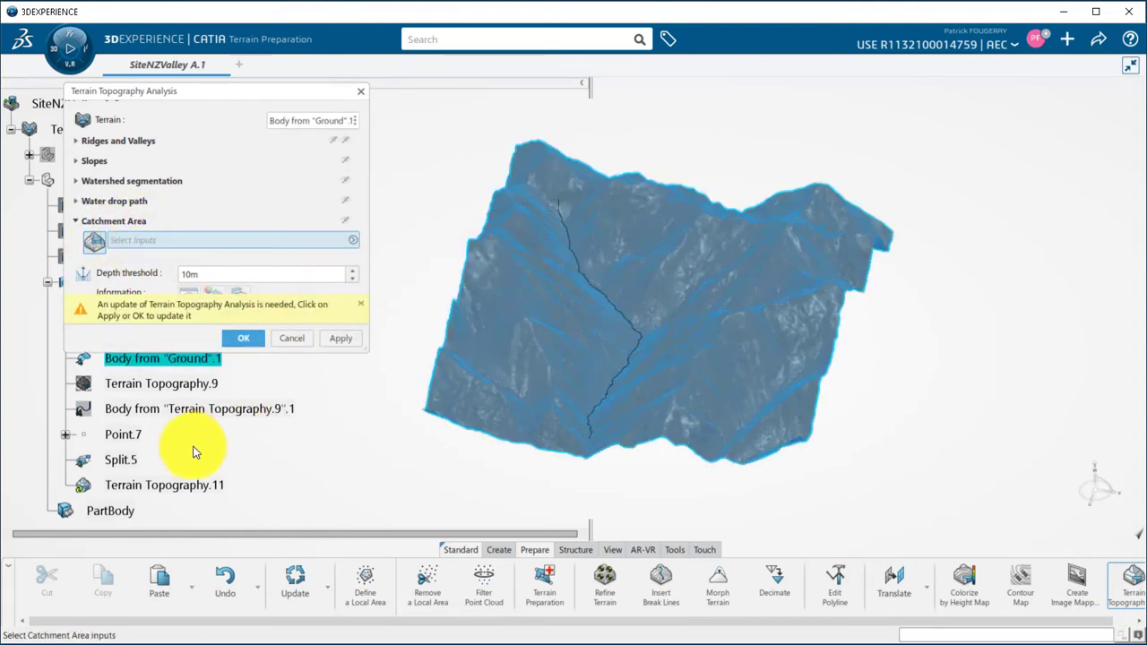
pyautogui.click(141, 460)
pyautogui.click(341, 339)
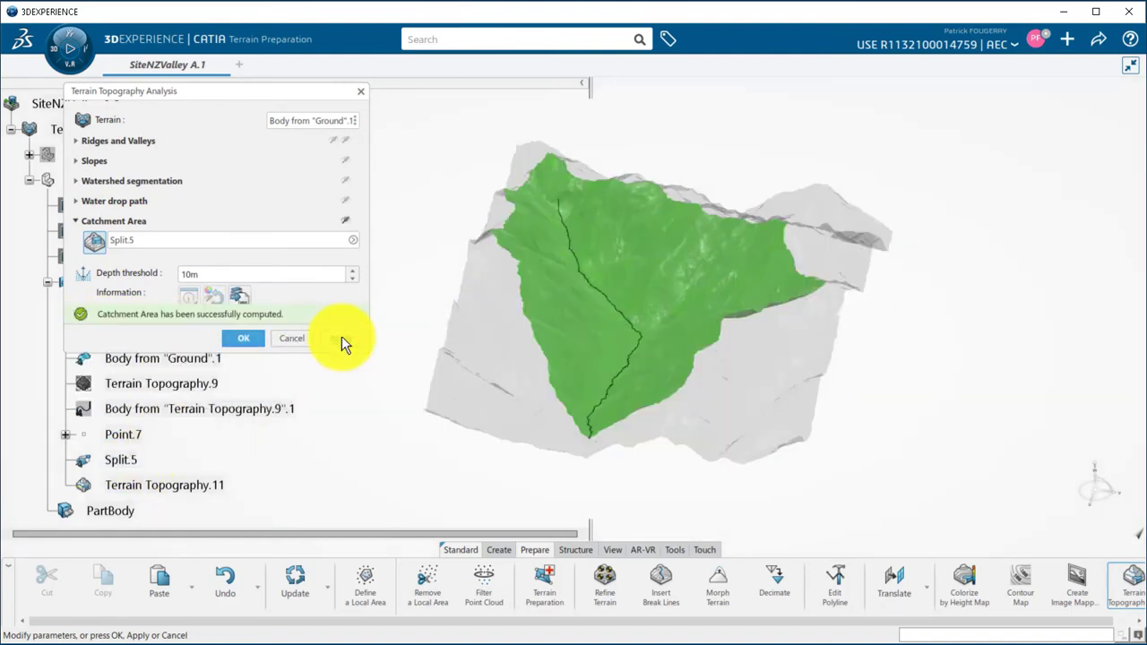
# - Rename the green catchment area to CatchmentArea and export it as CatchmentArea.xml
pyautogui.moveTo(506, 457); pyautogui.dragTo(658, 370, button='middle')
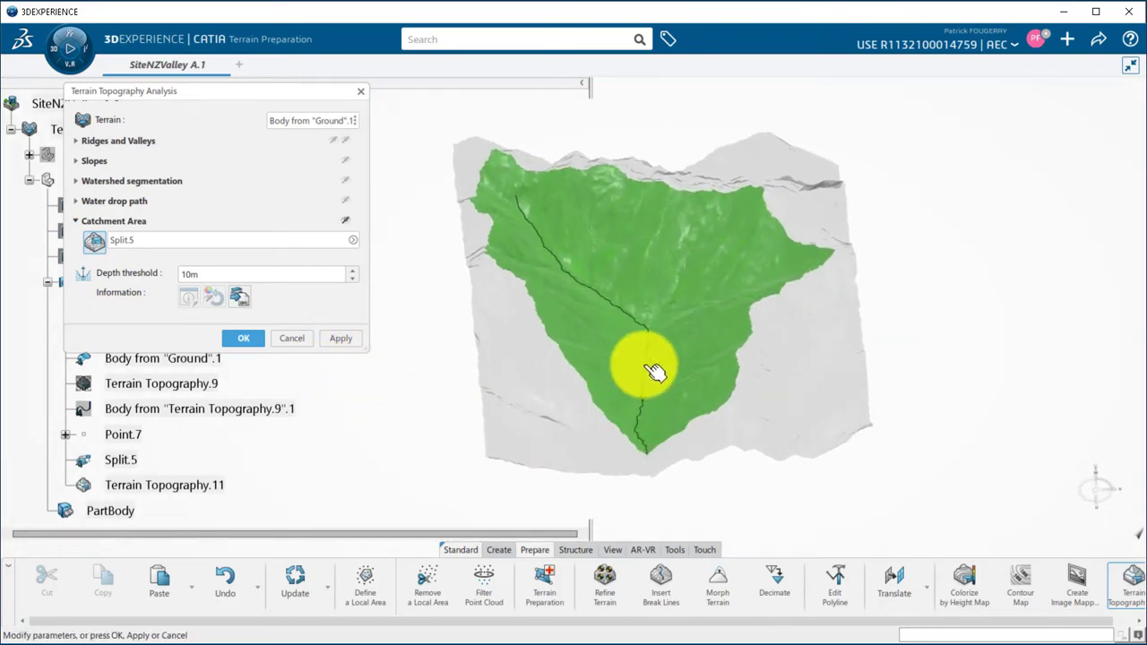
pyautogui.click(687, 311)
pyautogui.doubleClick(586, 282)
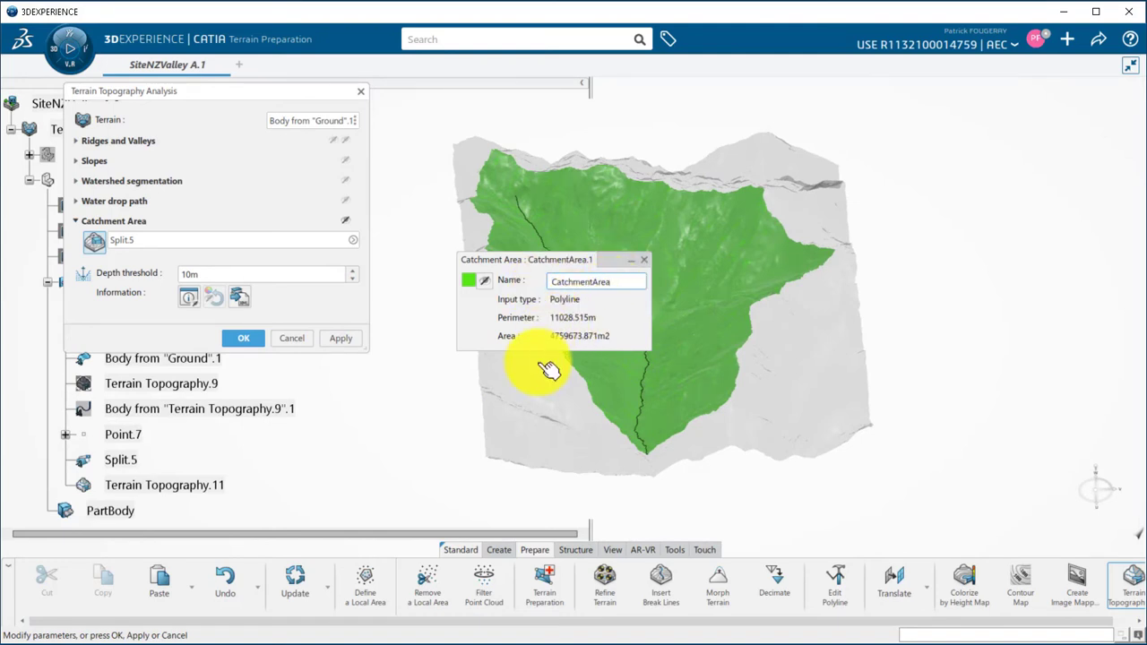
pyautogui.click(240, 297)
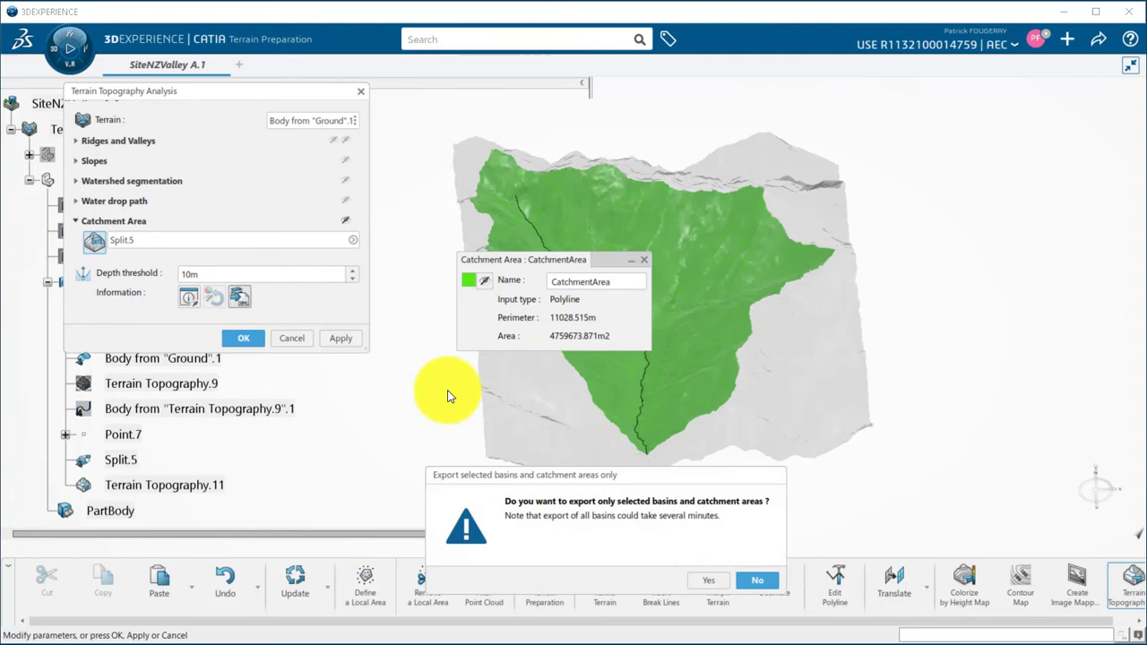
pyautogui.click(703, 581)
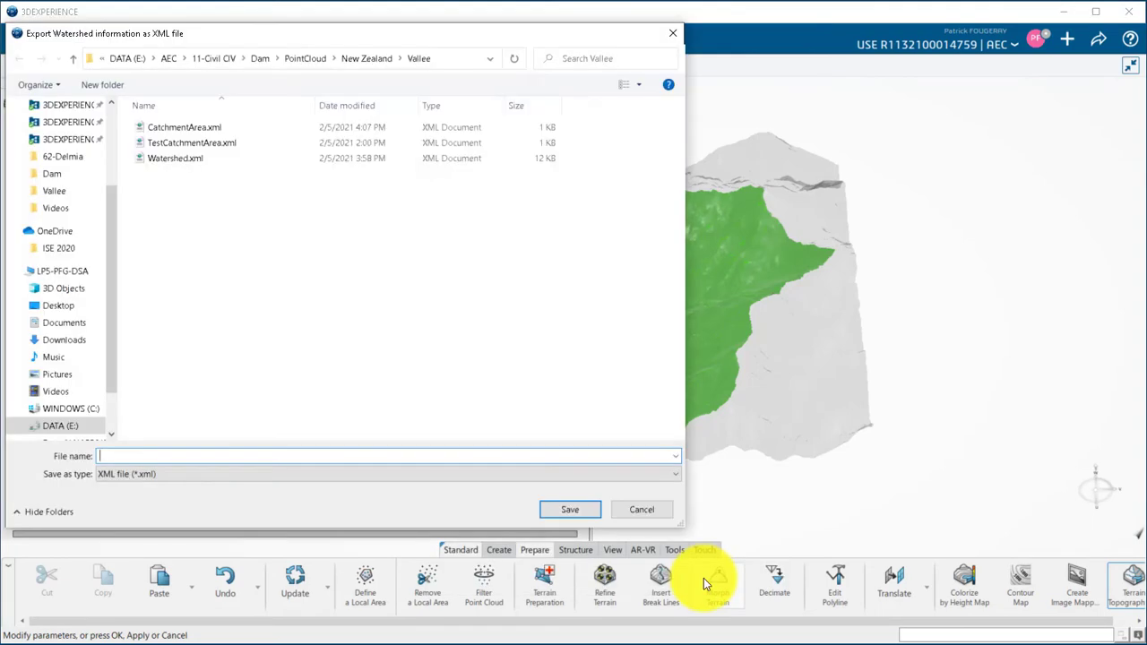
pyautogui.click(204, 130)
# - Save the export as CatchmentArea.xml, confirm it lists perimeter 11028.515 and area 4759673.871, then close the windows
pyautogui.click(570, 509)
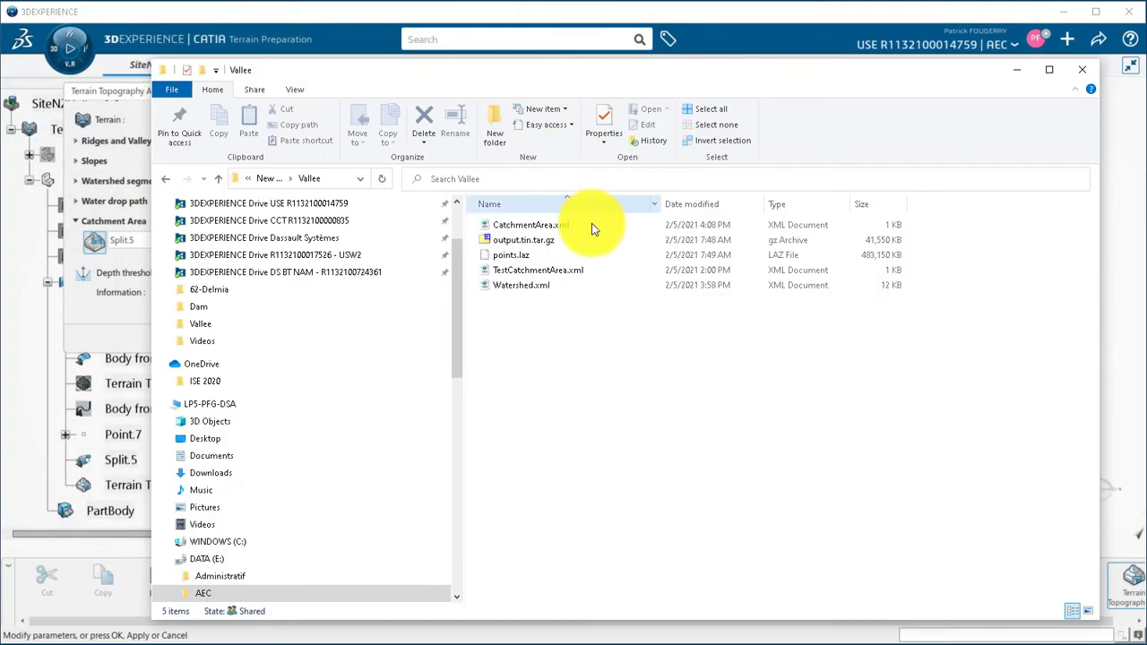
pyautogui.doubleClick(545, 231)
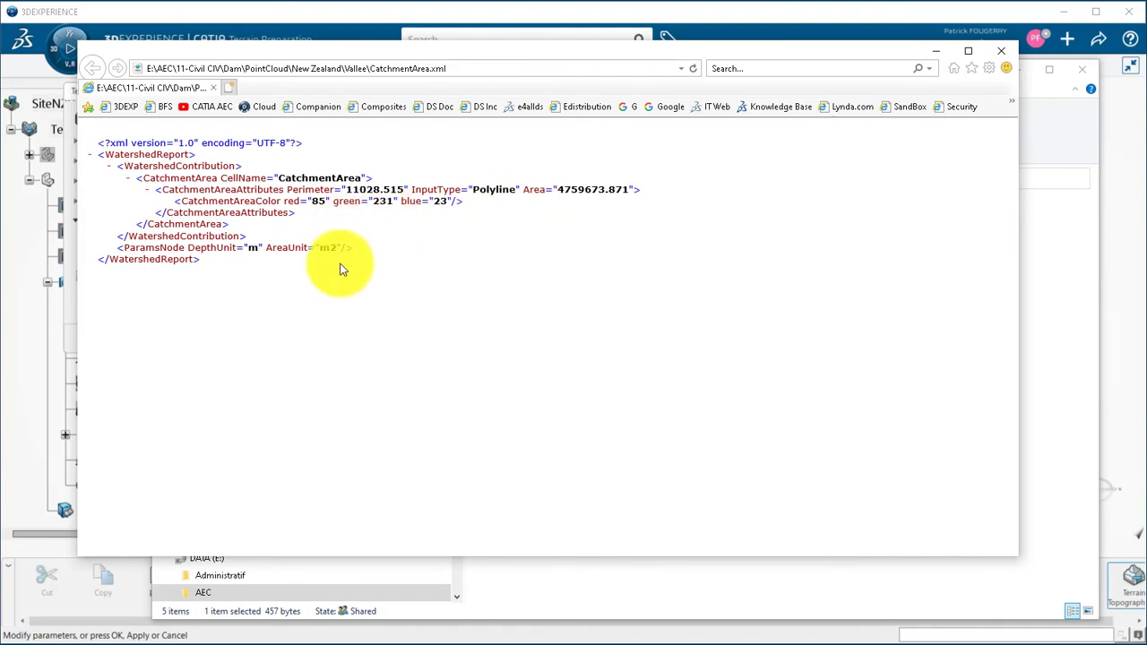
pyautogui.click(1001, 50)
pyautogui.click(1081, 69)
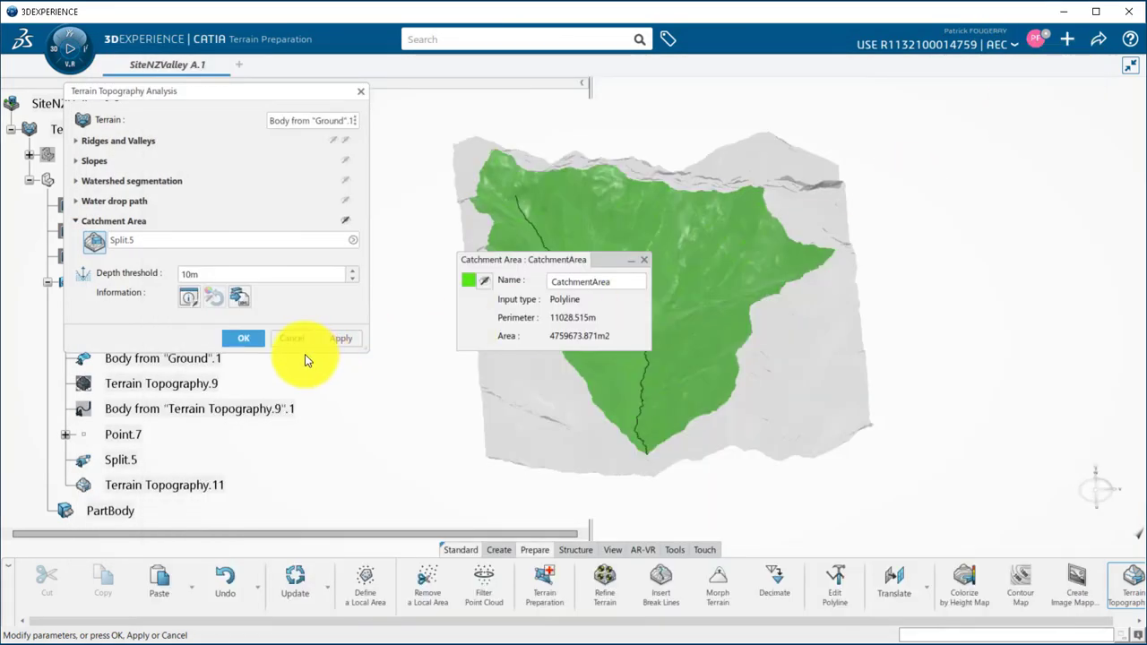
# - Finish the terrain topography analysis and tilt the terrain into an oblique view
pyautogui.click(244, 338)
pyautogui.rightClick(208, 213)
pyautogui.press('Escape')
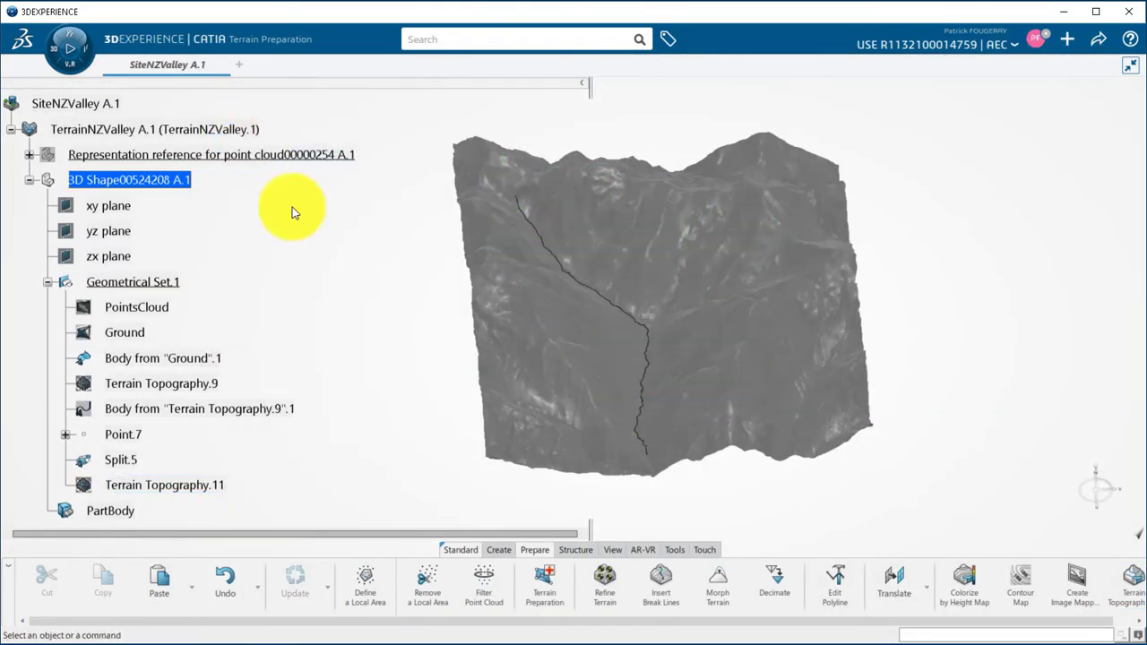
pyautogui.moveTo(512, 499); pyautogui.dragTo(808, 475, button='middle')
# - Create Contour Map.1 on the ground with 100m major step, 500m minimum length and strong smoothing
pyautogui.click(1011, 581)
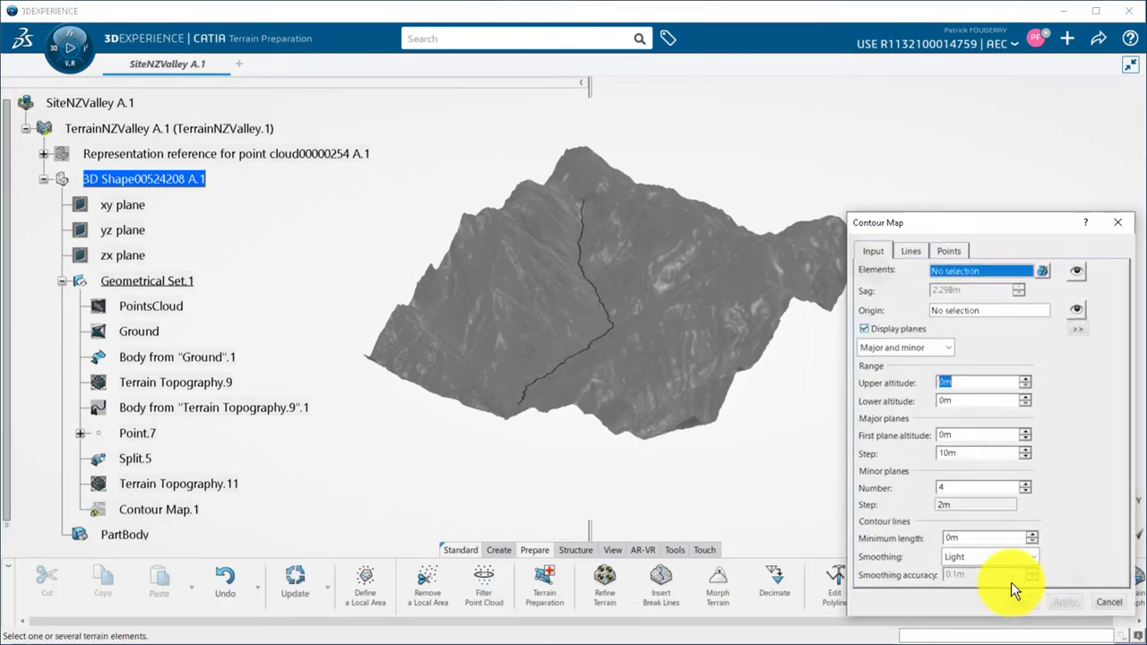
pyautogui.click(635, 367)
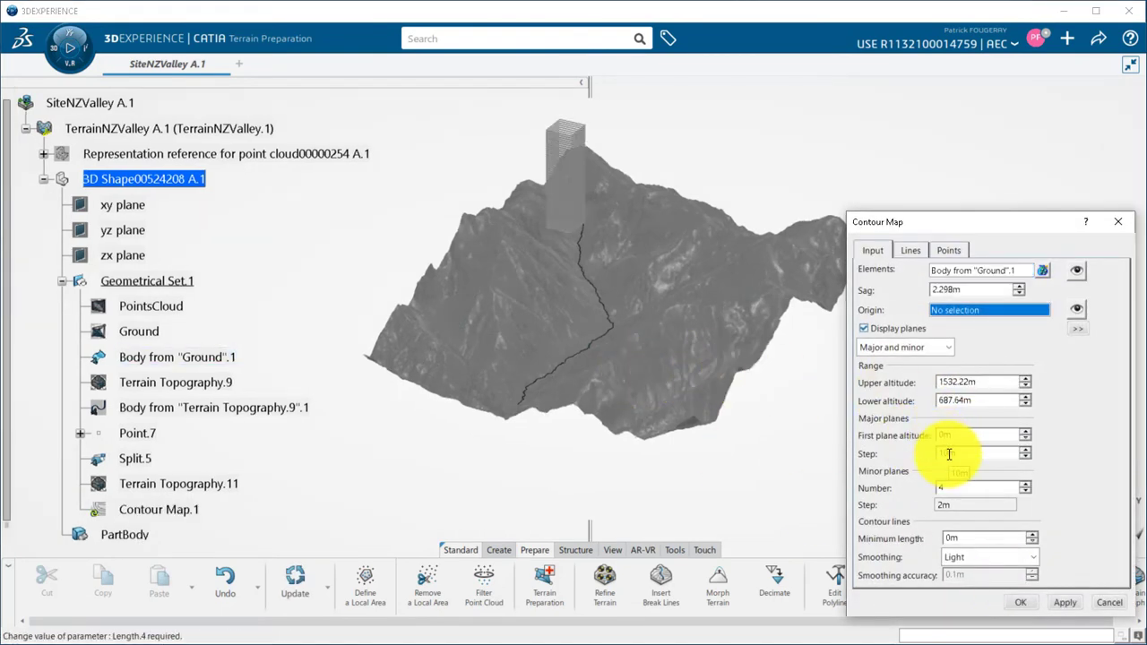
pyautogui.press('Return')
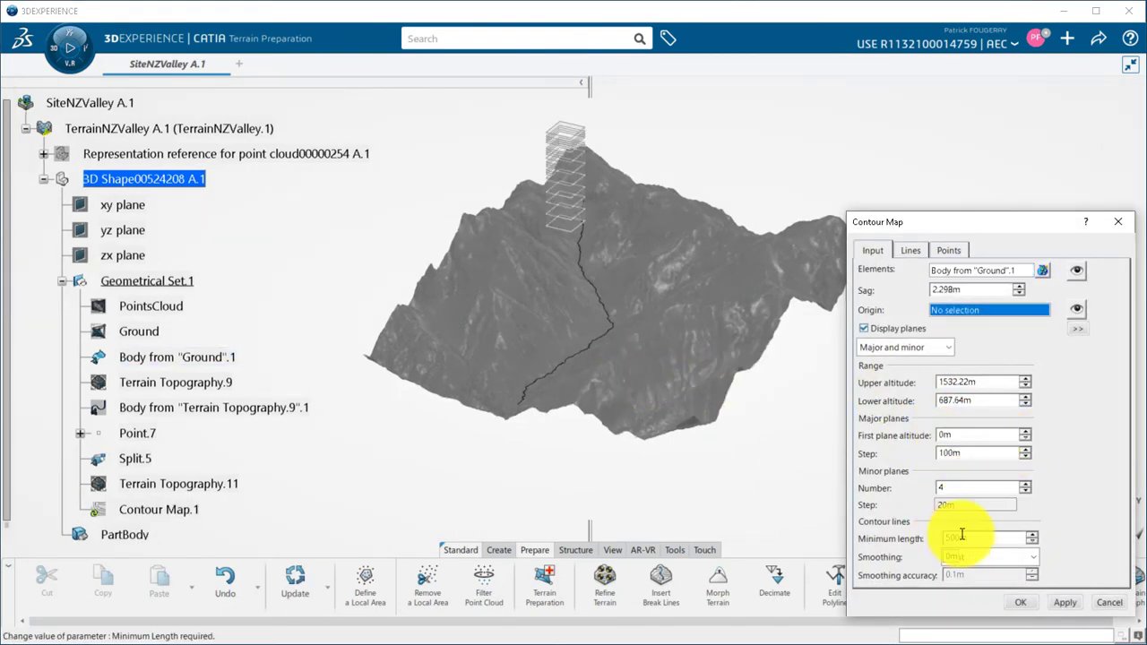
pyautogui.click(1010, 556)
pyautogui.click(986, 619)
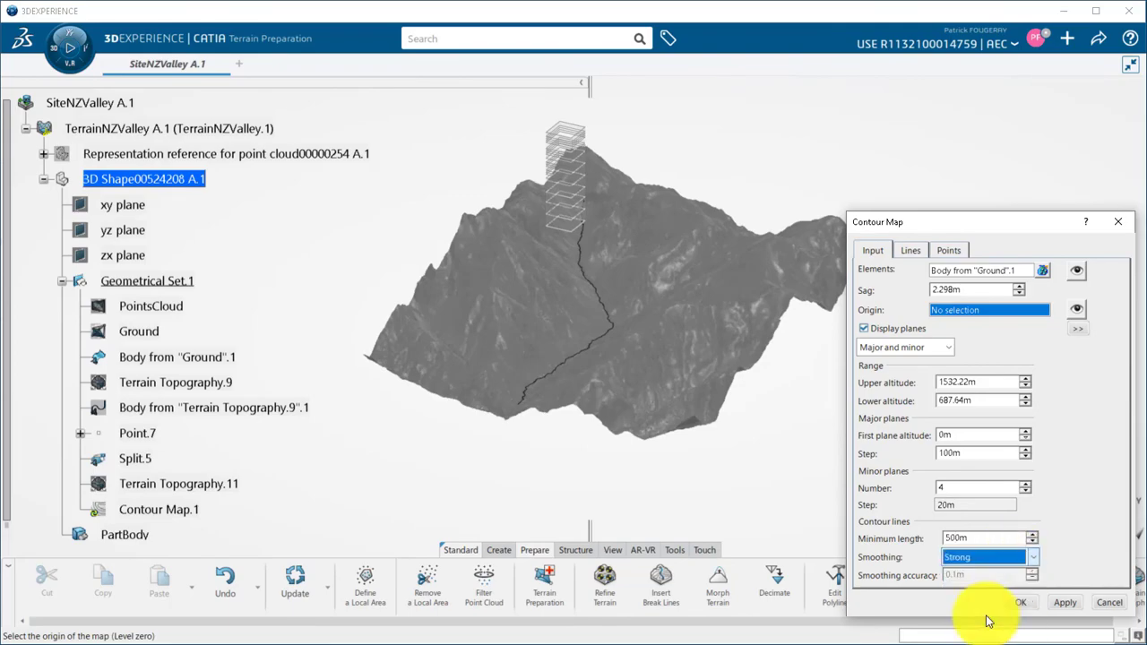
pyautogui.click(1064, 602)
pyautogui.scroll(5, 747, 410)
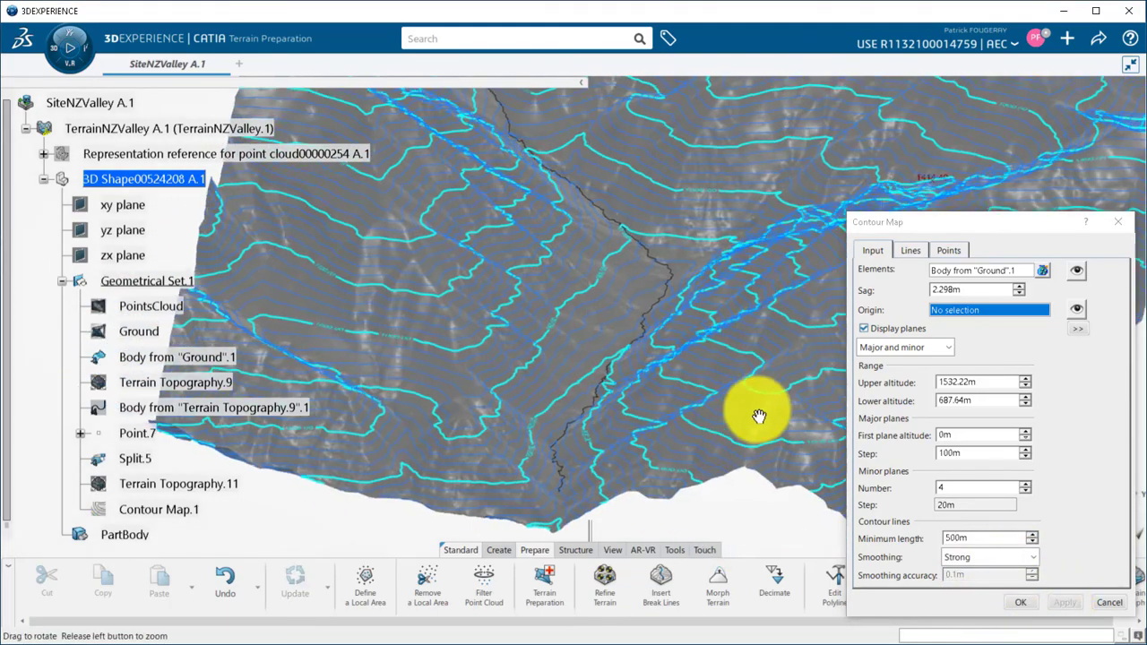
pyautogui.click(1020, 602)
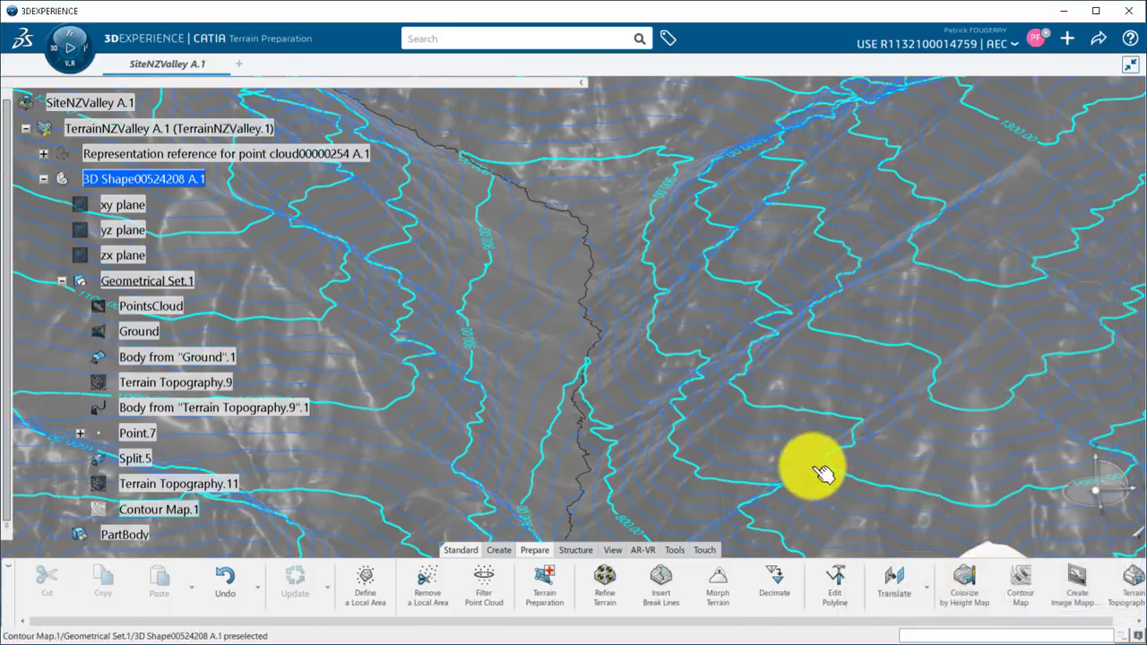